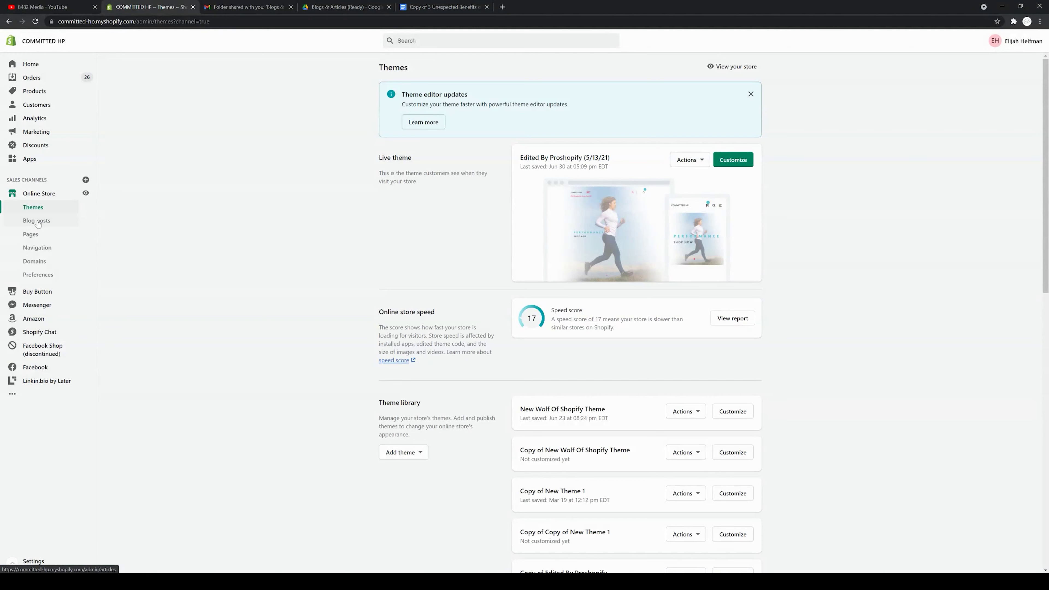
Step: Go to the store's Blog posts list and start a new, empty blog post
left_click(38, 224)
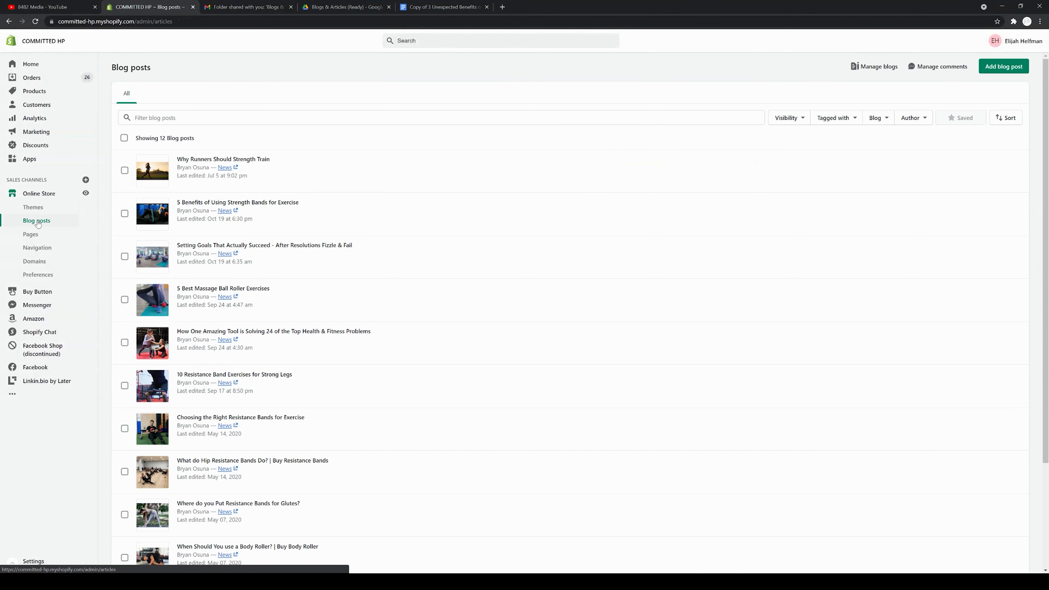
left_click(1008, 70)
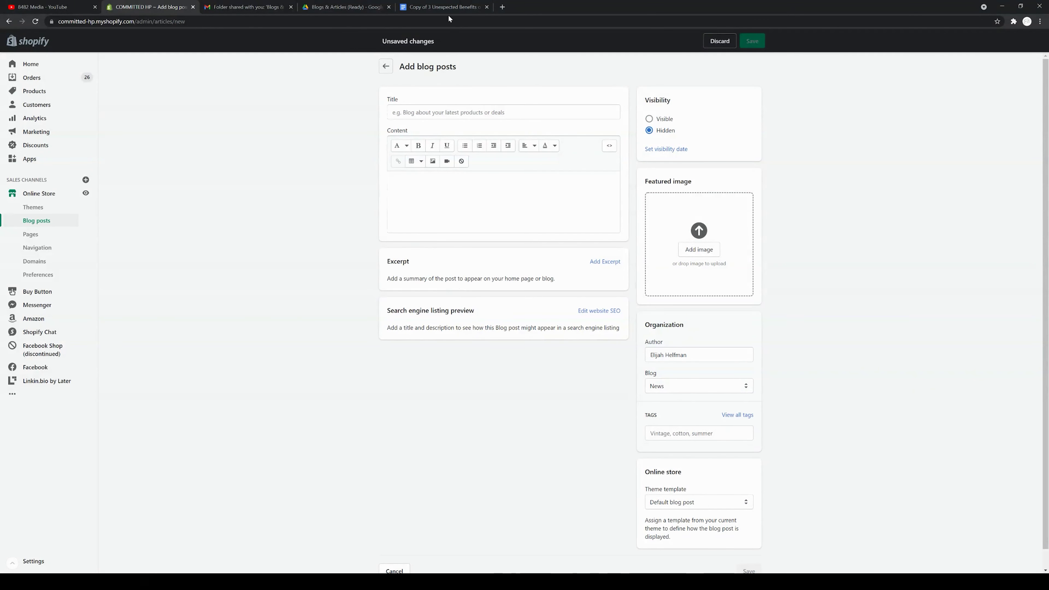
left_click(444, 6)
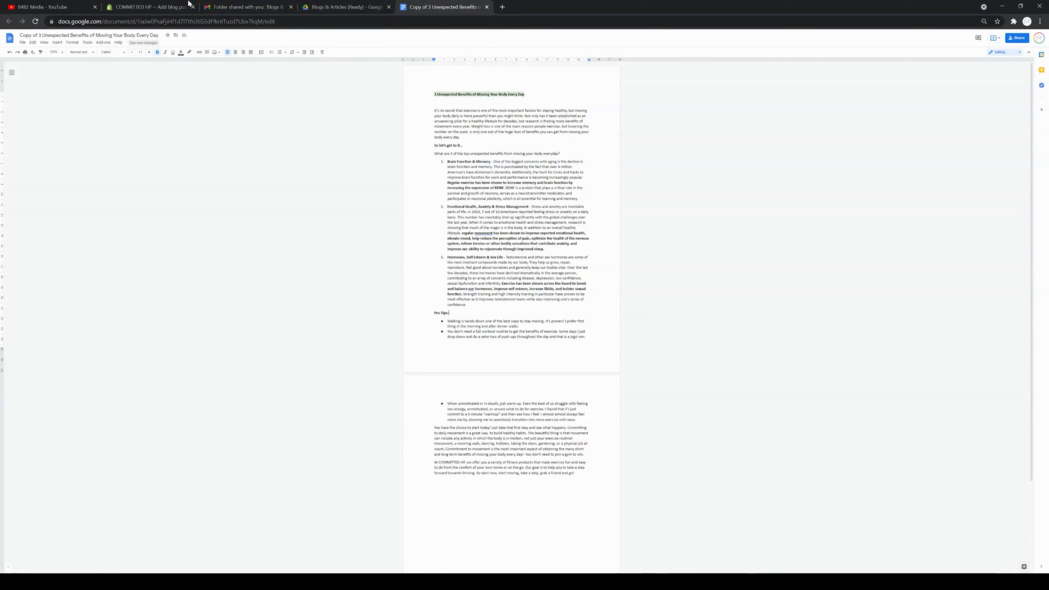
left_click(159, 7)
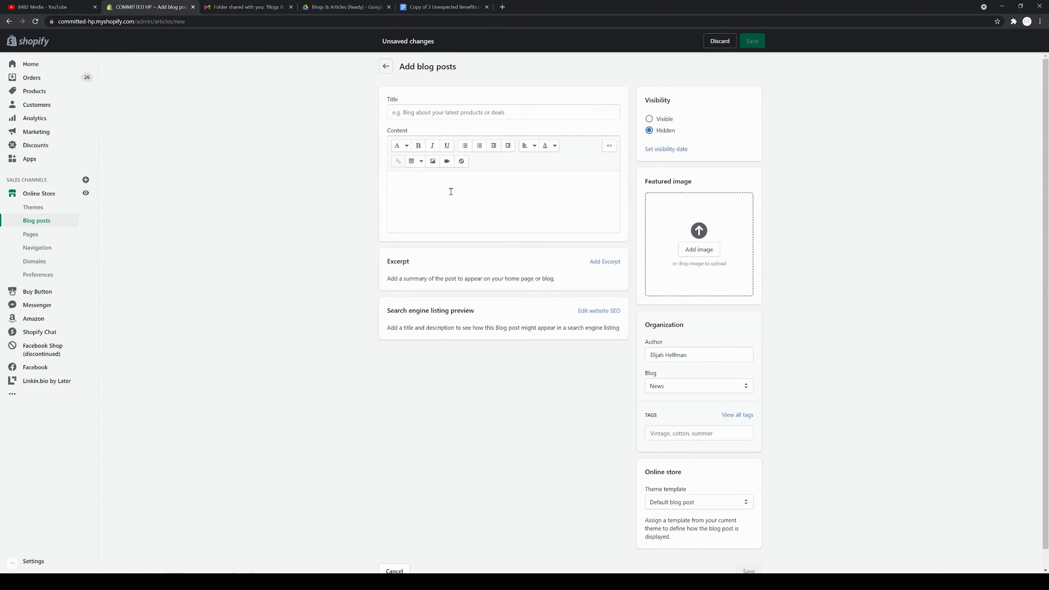
left_click(427, 6)
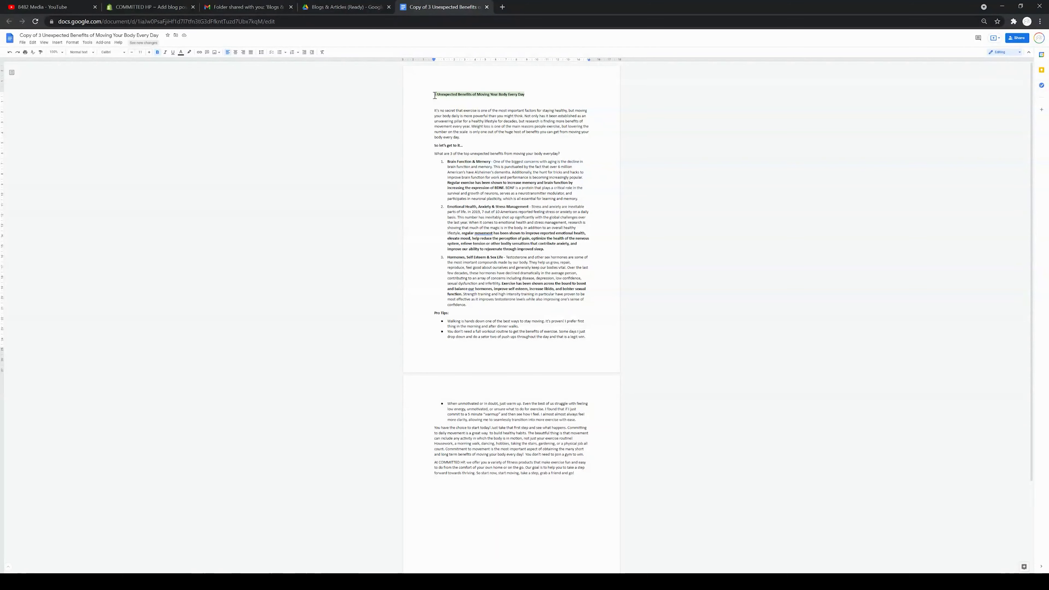
Step: Copy the Google Doc title line '3 Unexpected Benefits of Moving Your Body Every Day'
left_click_drag(442, 95, 527, 95)
key("ctrl+c")
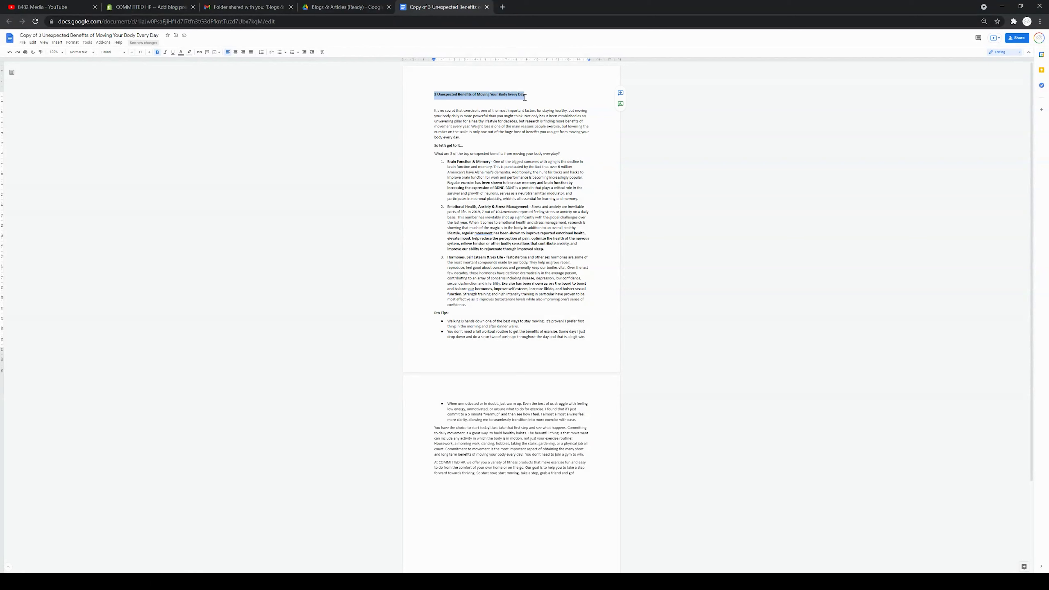
key("ctrl+2")
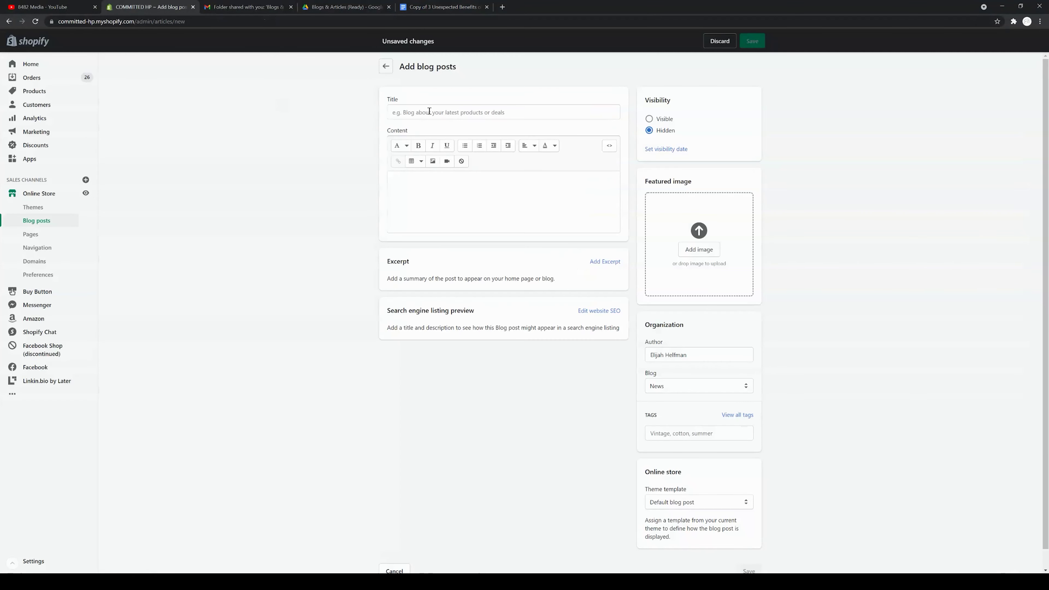
Step: Paste the copied title and the article's full body text from Google Docs into the post
left_click(429, 111)
key("ctrl+v")
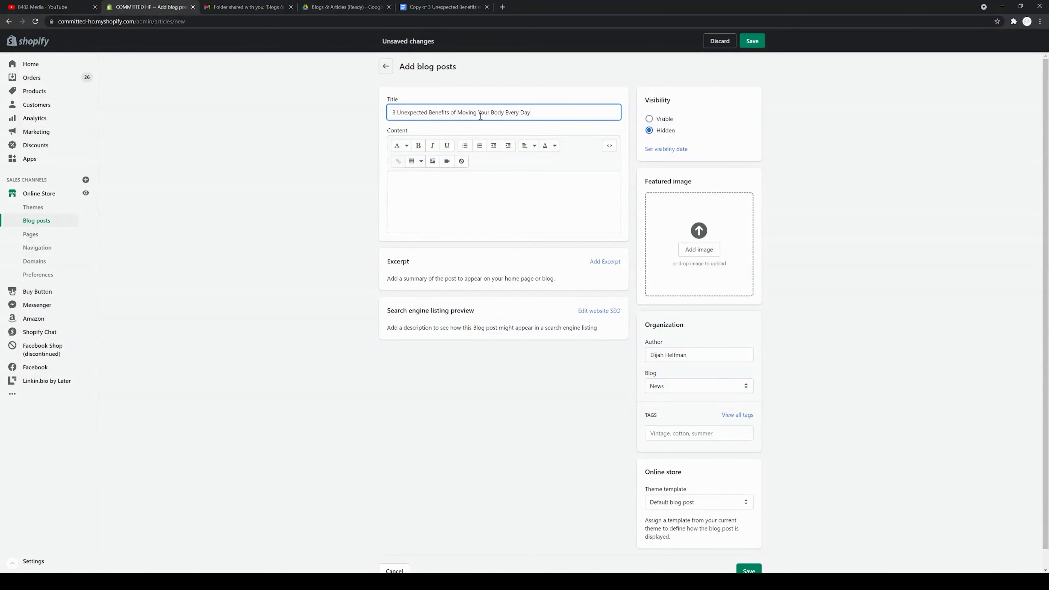
left_click(427, 8)
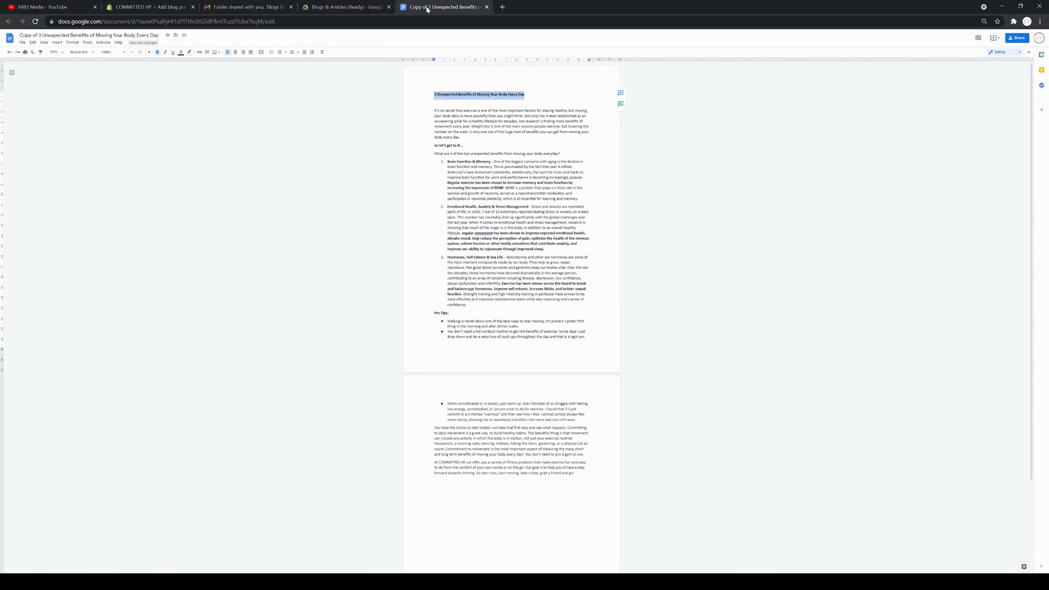
left_click_drag(433, 110, 588, 474)
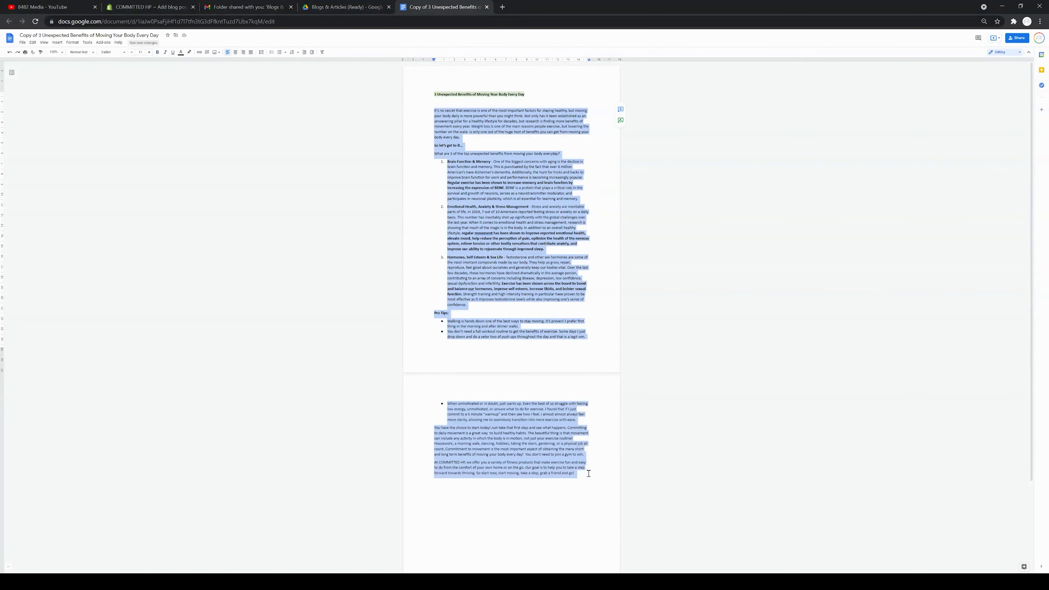
left_click(157, 7)
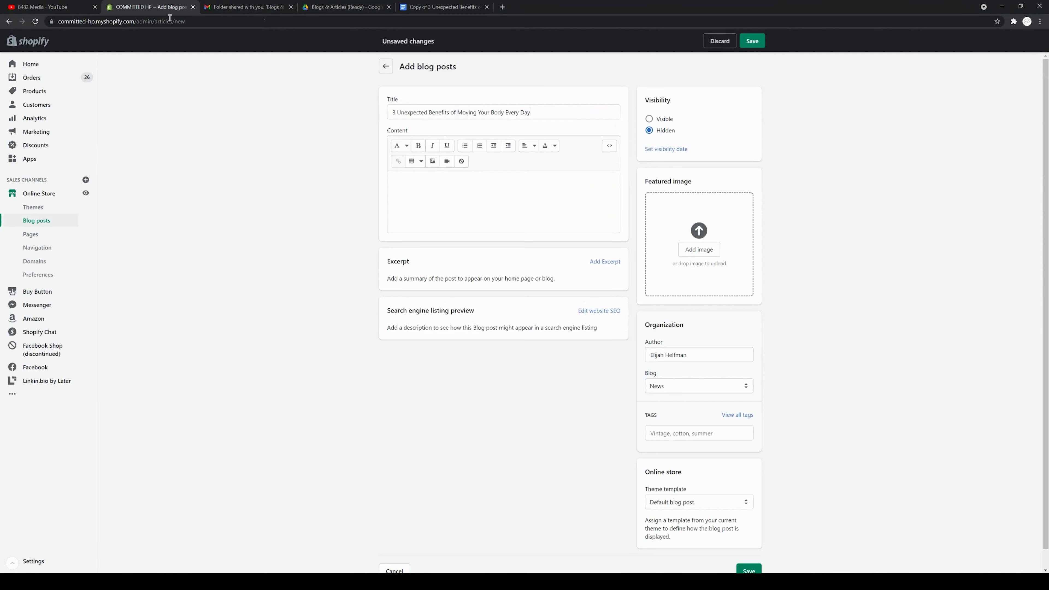
left_click(416, 188)
key("ctrl+v")
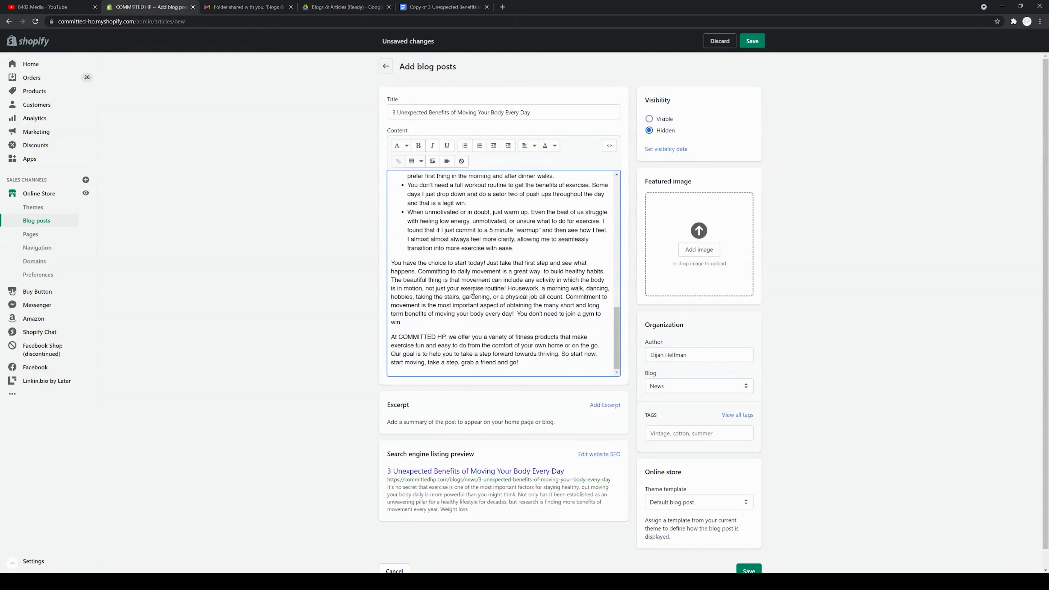
scroll(466, 283, "up", 20)
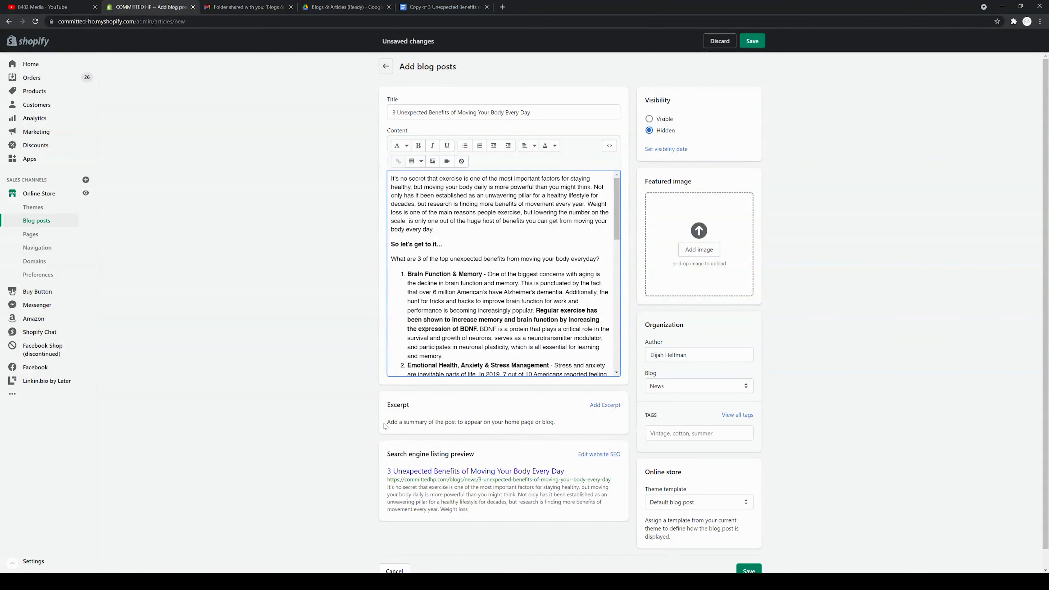
scroll(351, 417, "down", 1)
scroll(350, 417, "up", 1)
scroll(351, 417, "down", 1)
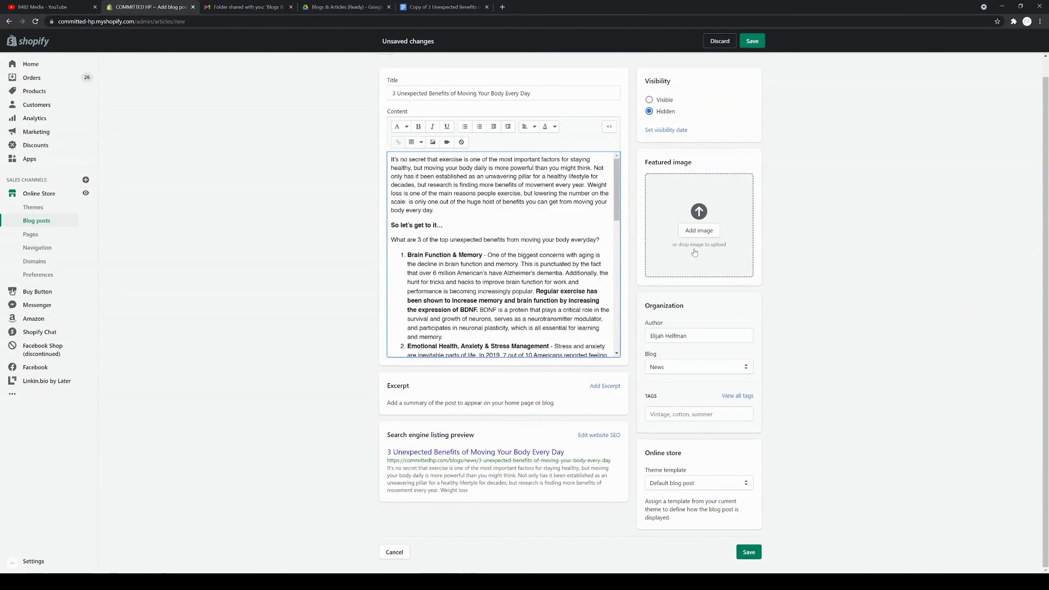
left_click(502, 7)
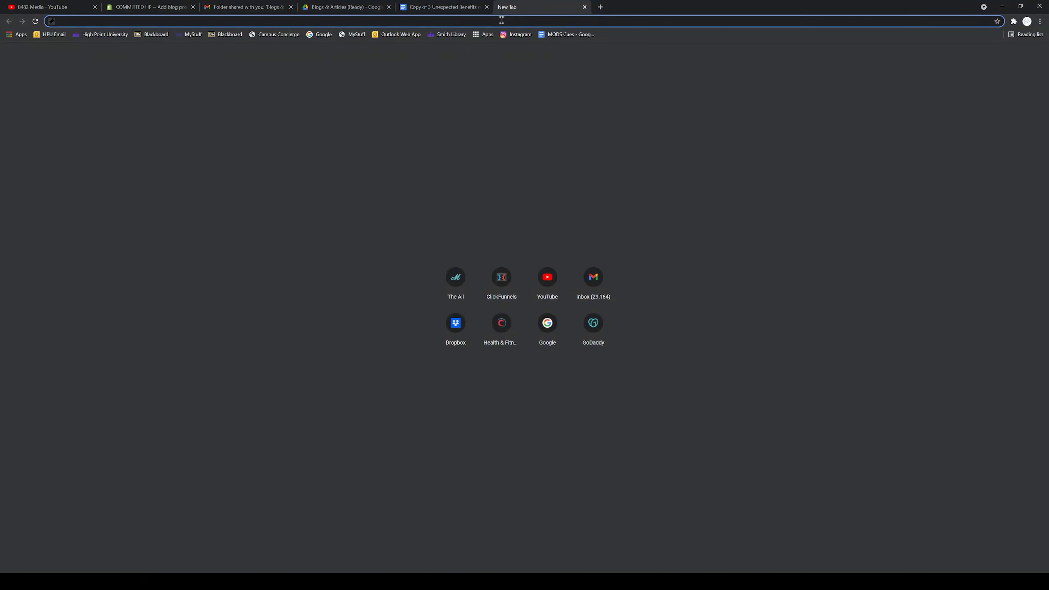
Step: Load unsplash.com in the new Chrome tab
type("unsplash.com")
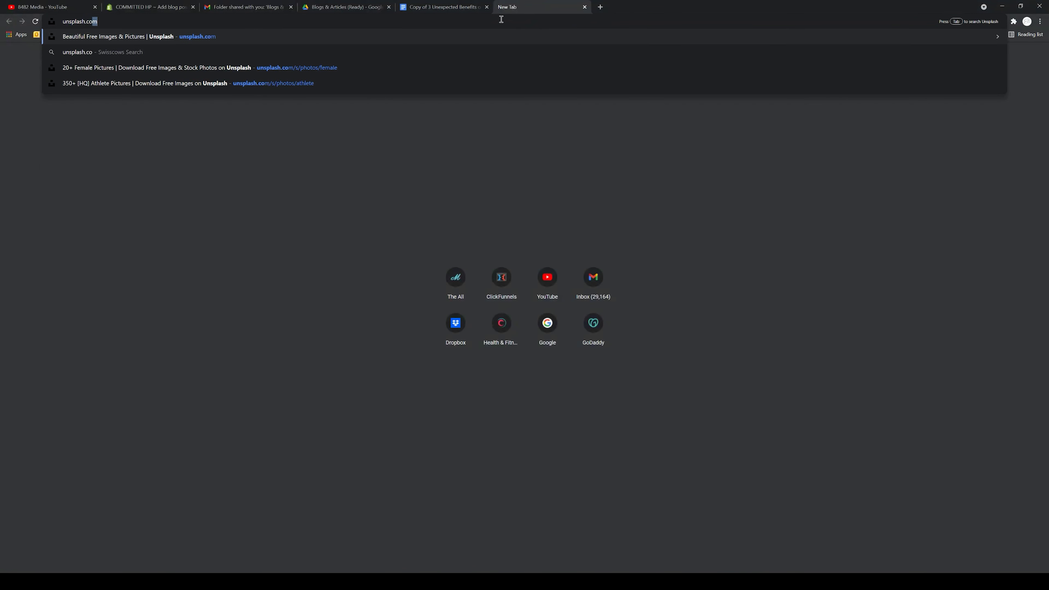
key("Return")
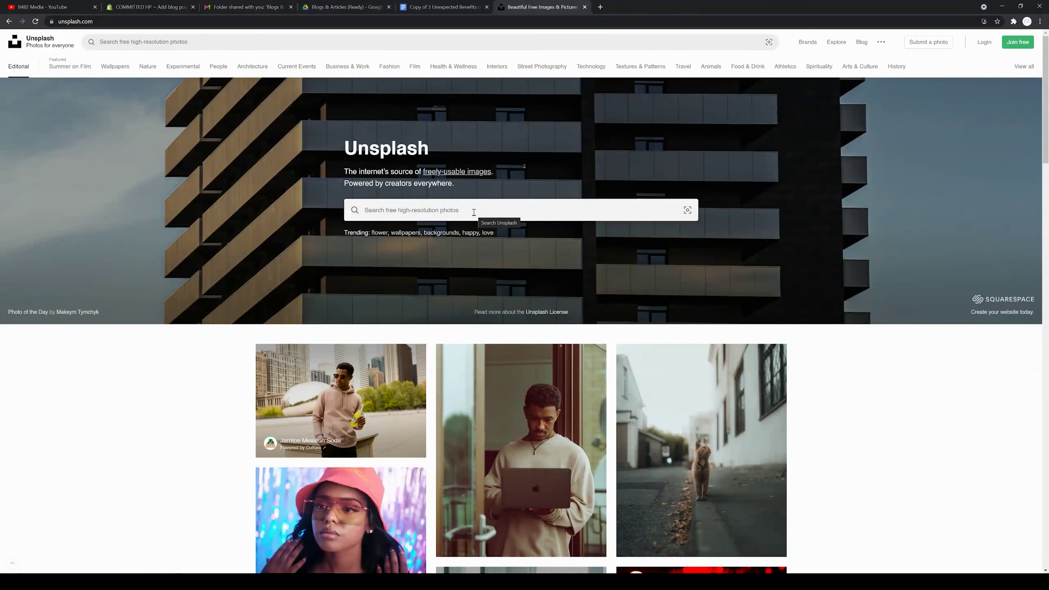
Step: Search Unsplash for 'movement' and get the photo of a woman stretching on grass
left_click(473, 212)
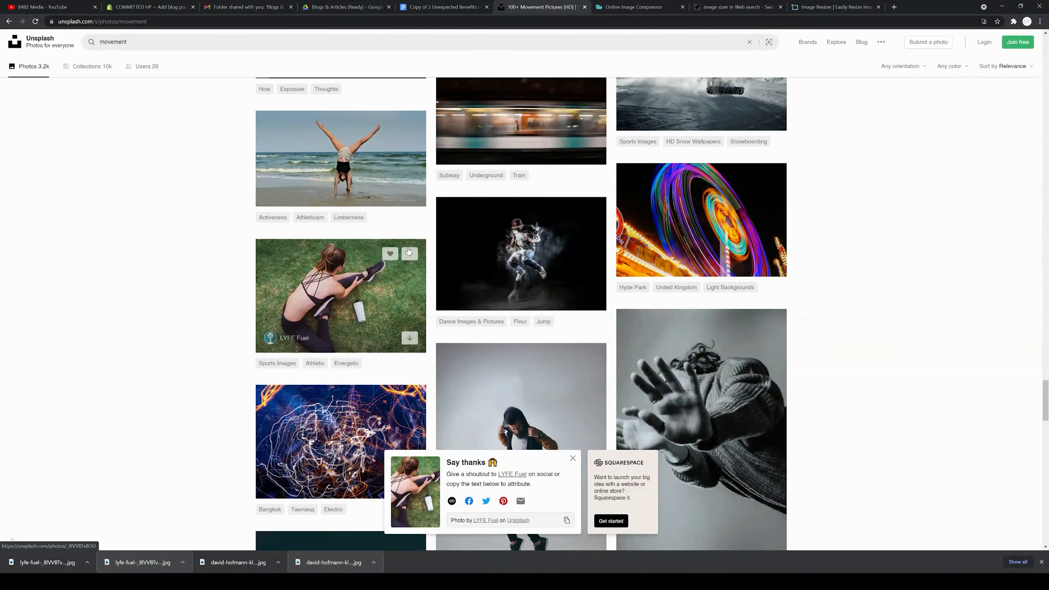
scroll(364, 249, "down", 1)
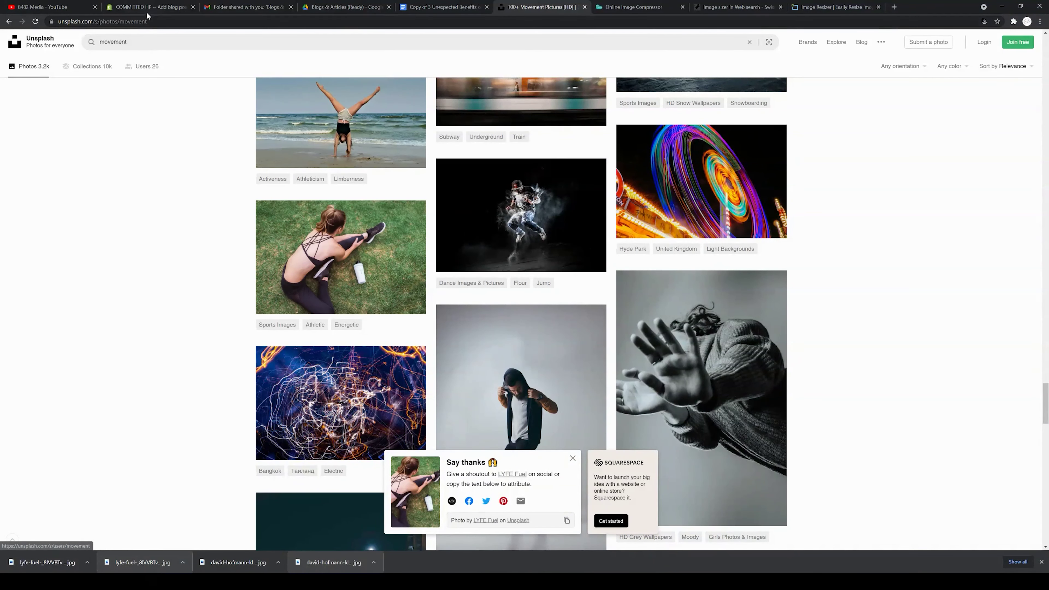
left_click(134, 7)
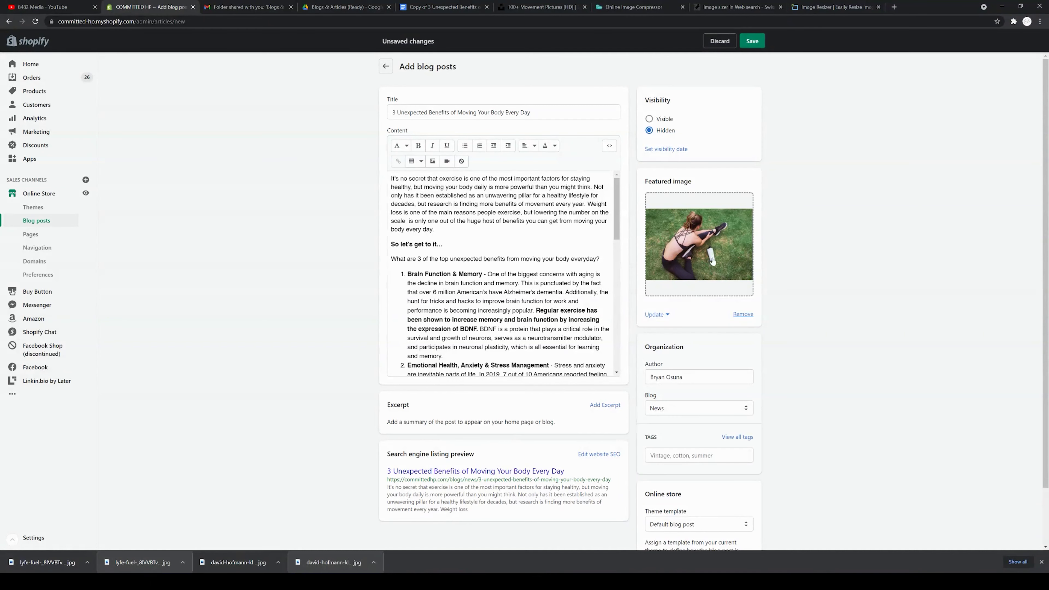
Step: Switch to the ImageResizer.com tab showing the stretching photo resized to 1920 x 1280
left_click(822, 7)
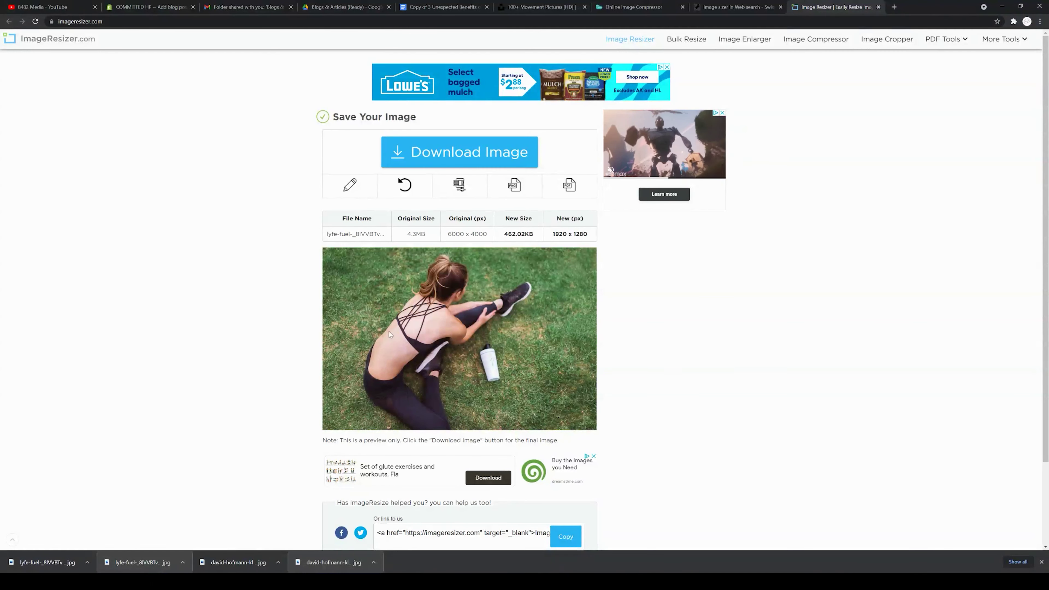
Step: Check the 1920 x 1280, 462.02KB resized photo, then go back to the Shopify draft
scroll(277, 334, "down", 2)
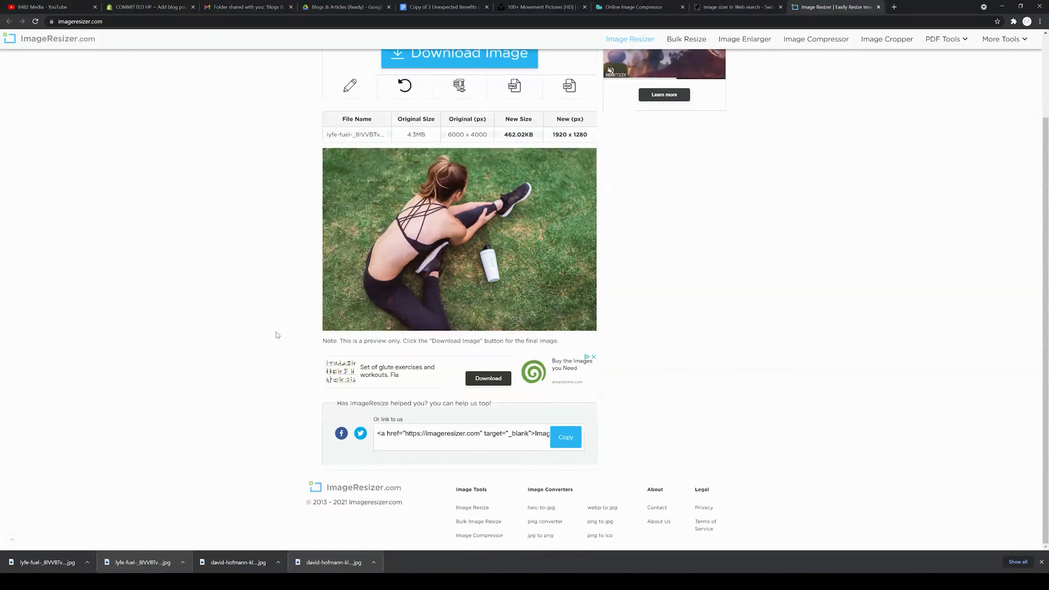
scroll(277, 335, "up", 2)
scroll(278, 336, "down", 2)
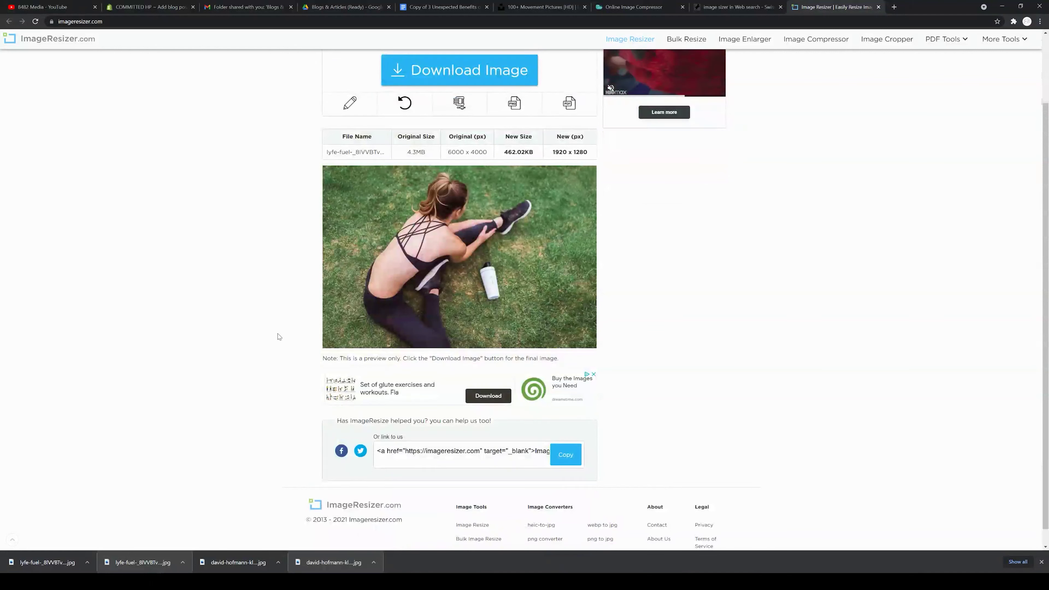
scroll(277, 335, "up", 1)
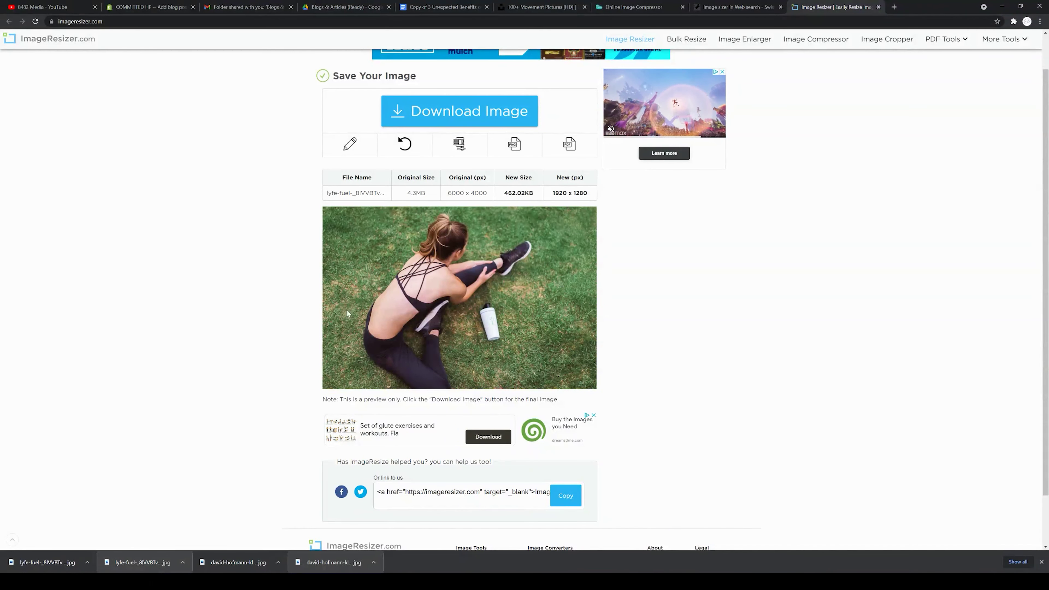
scroll(358, 319, "up", 1)
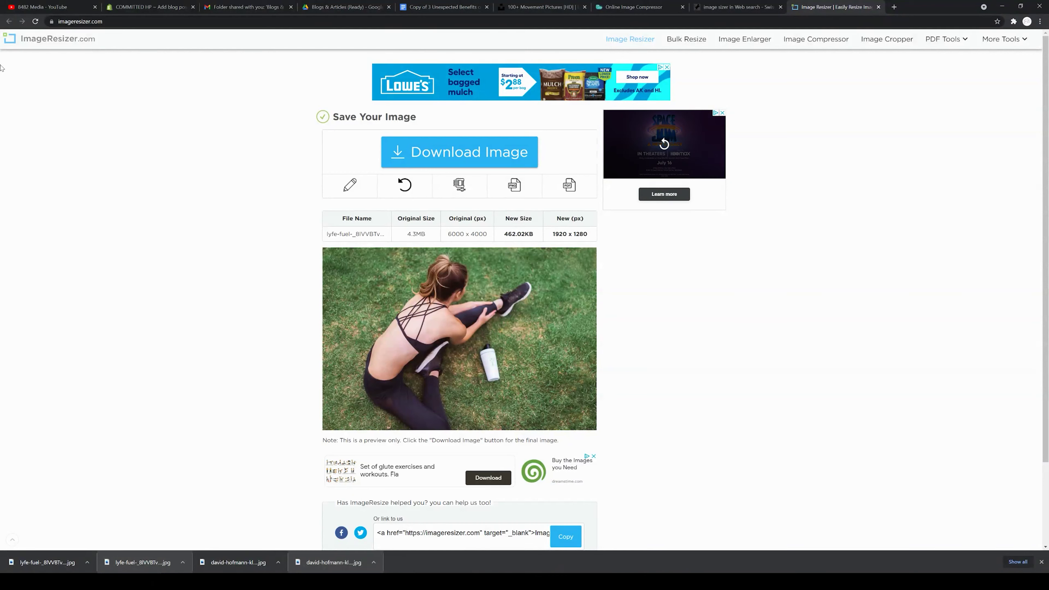
key("ctrl+2")
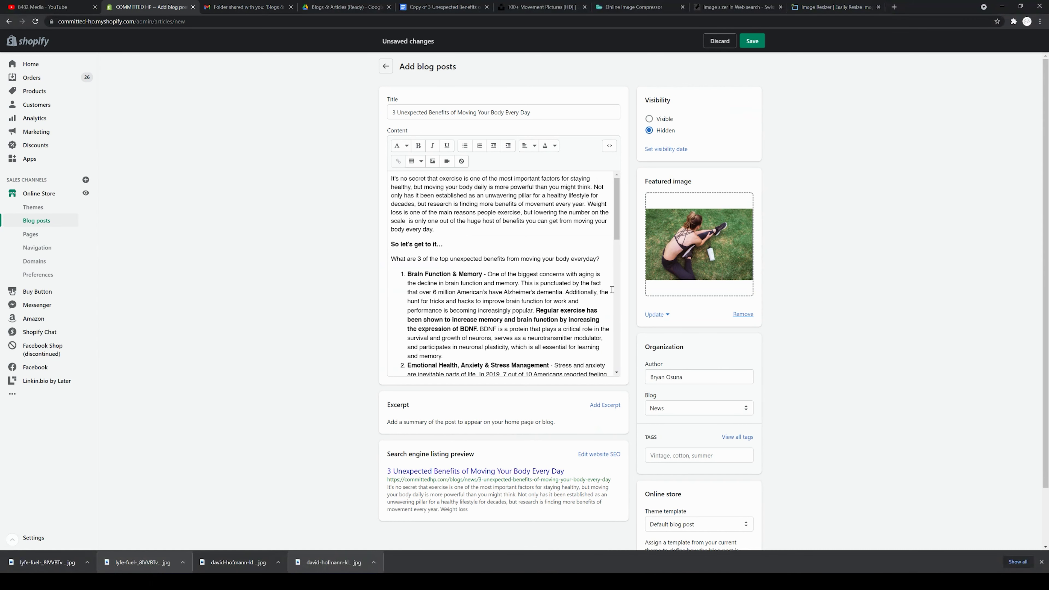
scroll(784, 323, "down", 1)
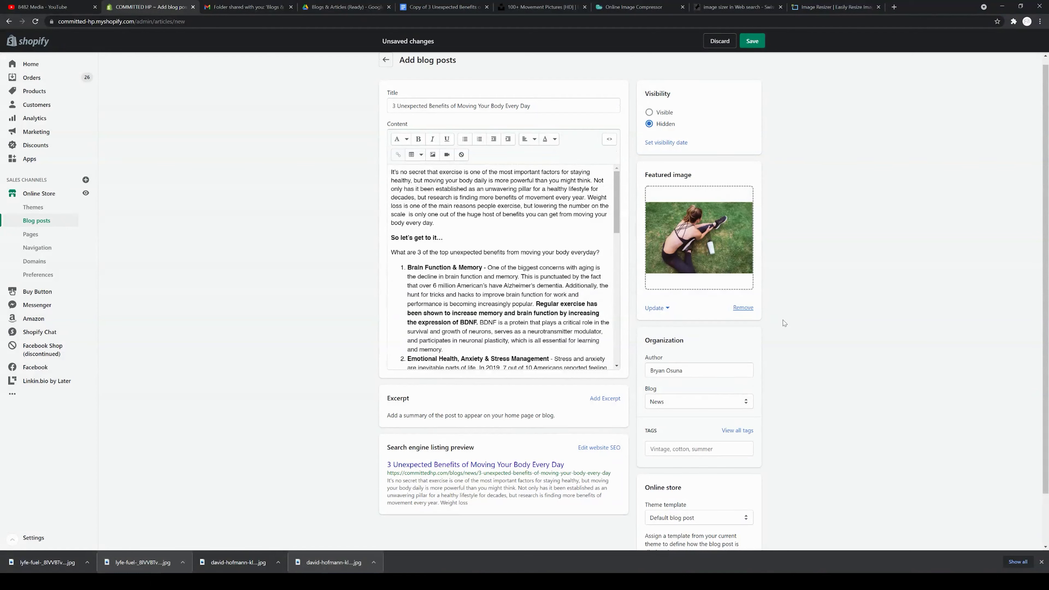
scroll(784, 323, "down", 1)
scroll(784, 320, "up", 1)
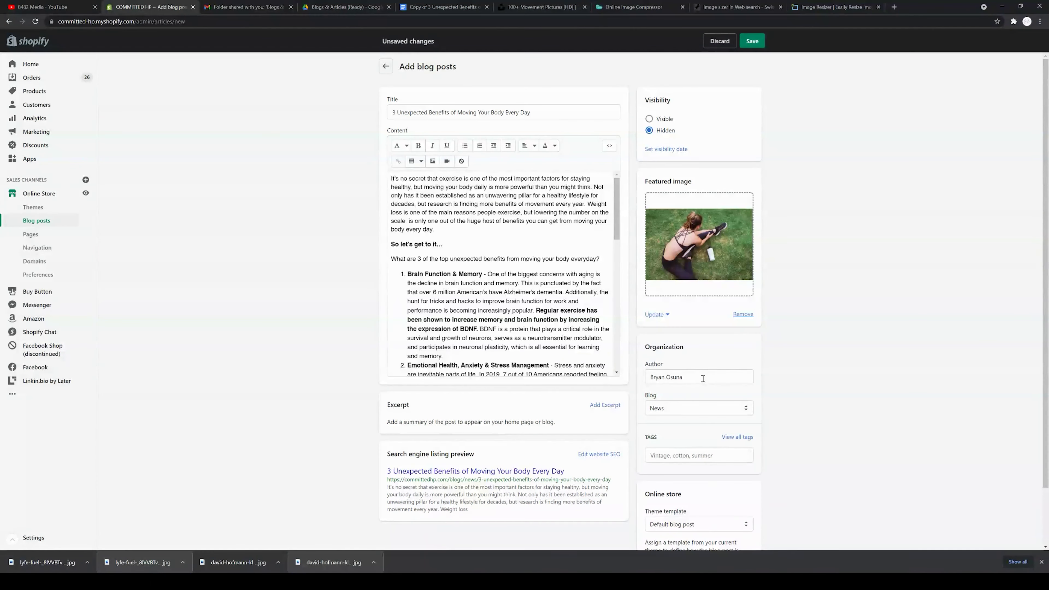
scroll(784, 373, "down", 2)
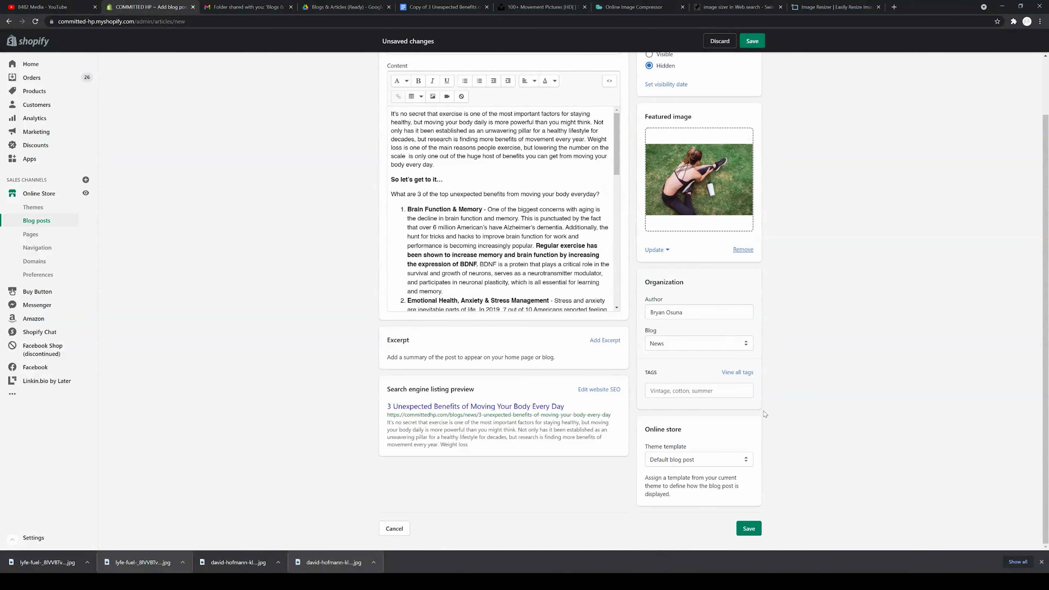
scroll(761, 445, "up", 2)
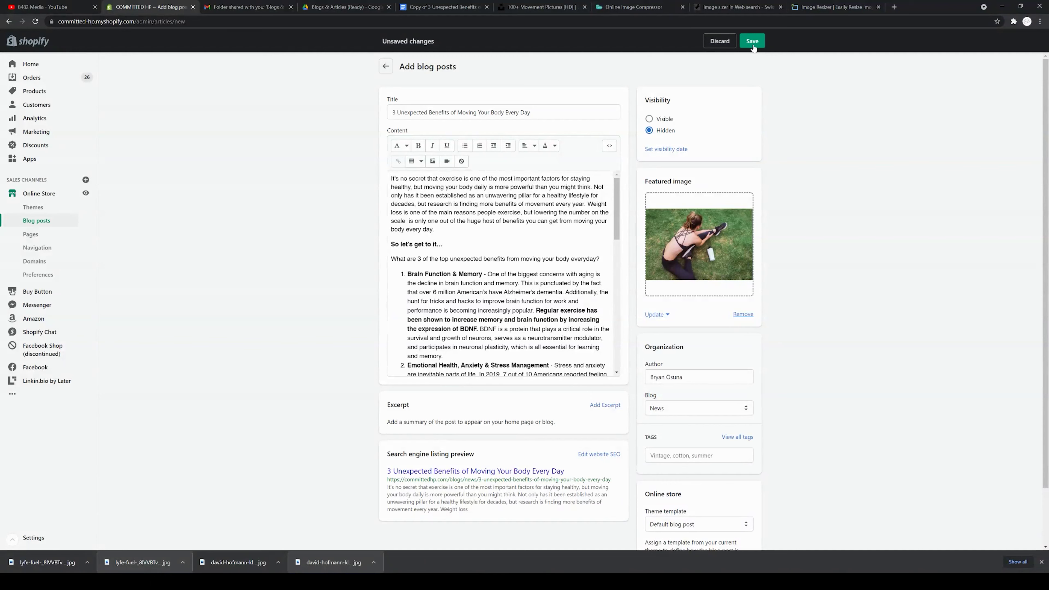
left_click(660, 150)
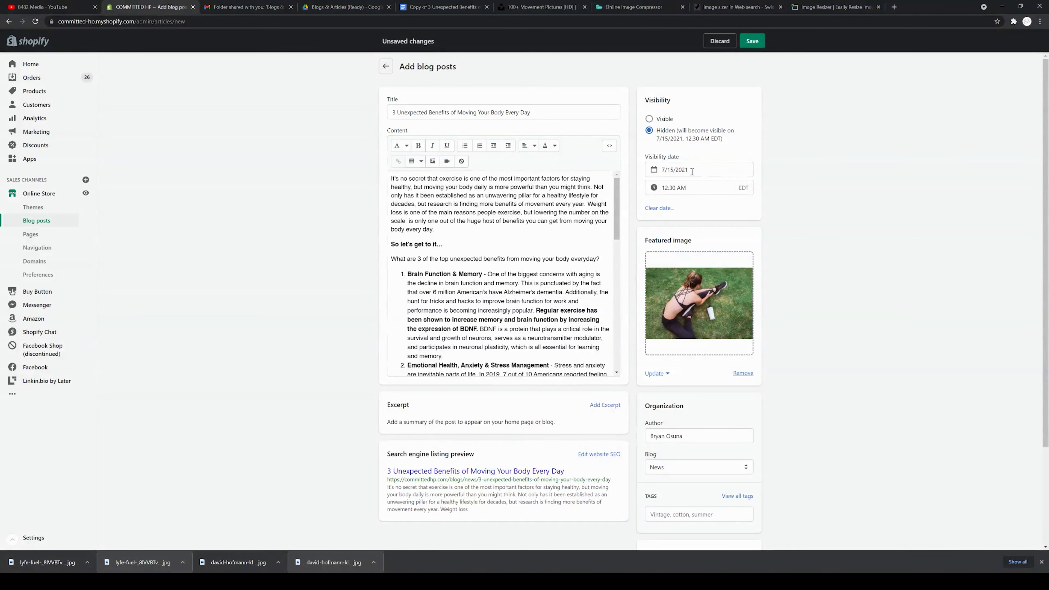
left_click(659, 208)
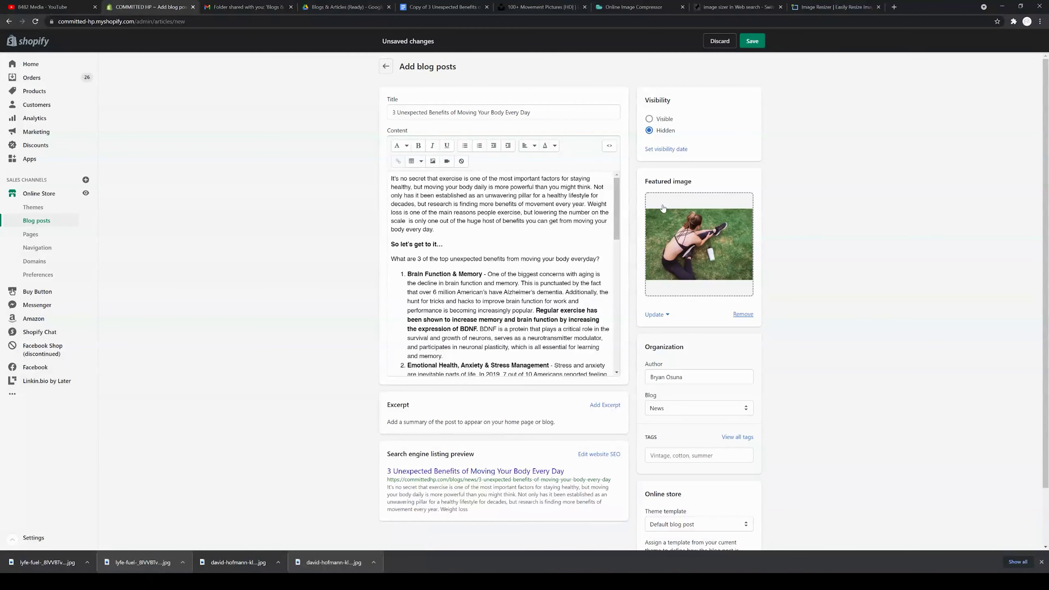
Step: Copy the opening paragraph, through 'every year.', into the post's excerpt
scroll(341, 346, "down", 2)
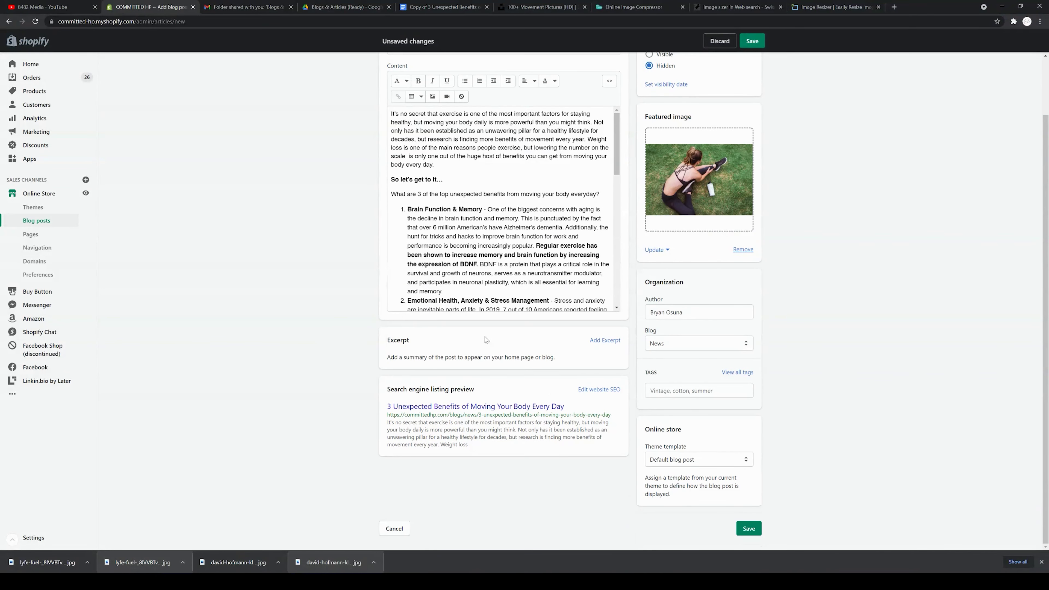
scroll(355, 323, "up", 2)
scroll(353, 324, "up", 1)
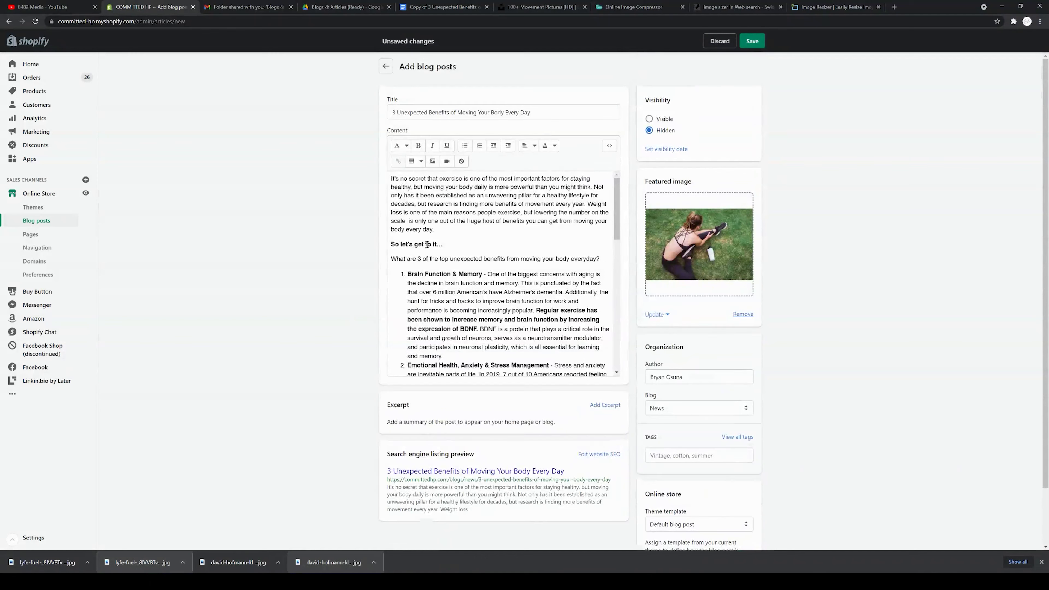
left_click(393, 179)
left_click_drag(397, 178, 586, 206)
key("ctrl+c")
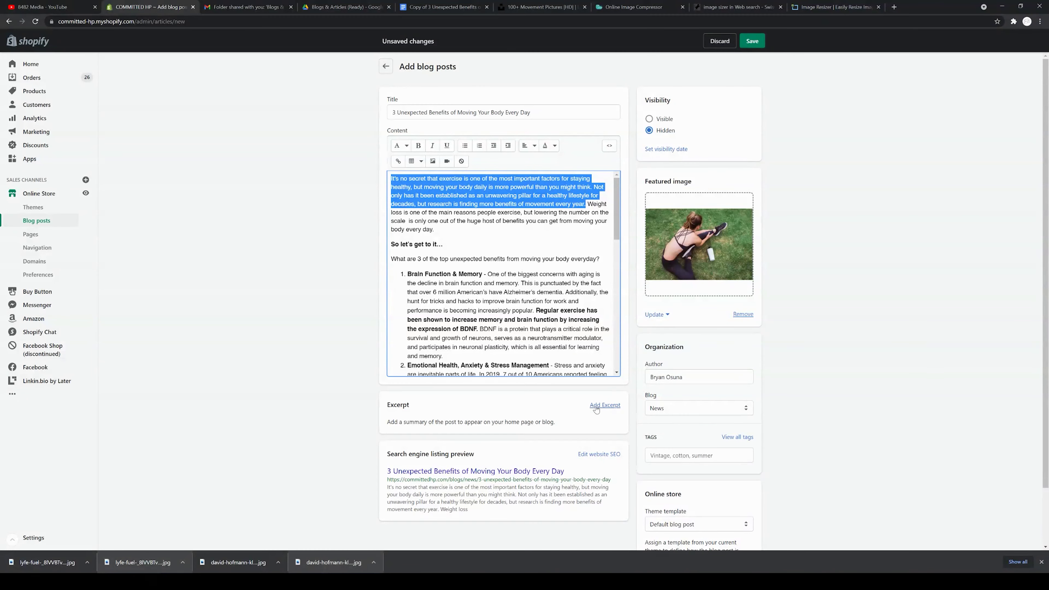
left_click(604, 405)
left_click(427, 486)
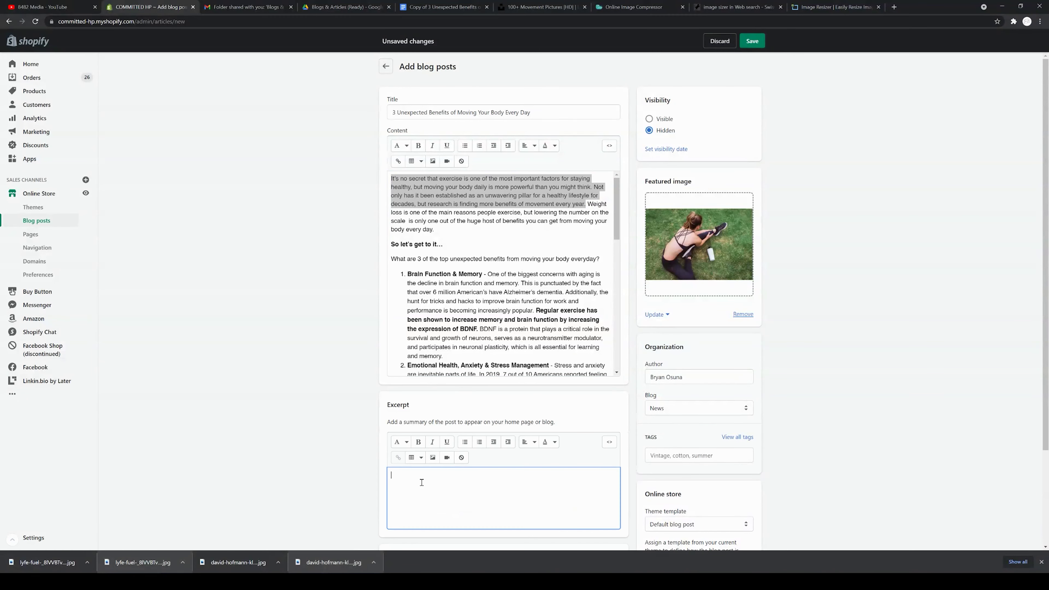
key("ctrl+v")
scroll(324, 409, "down", 3)
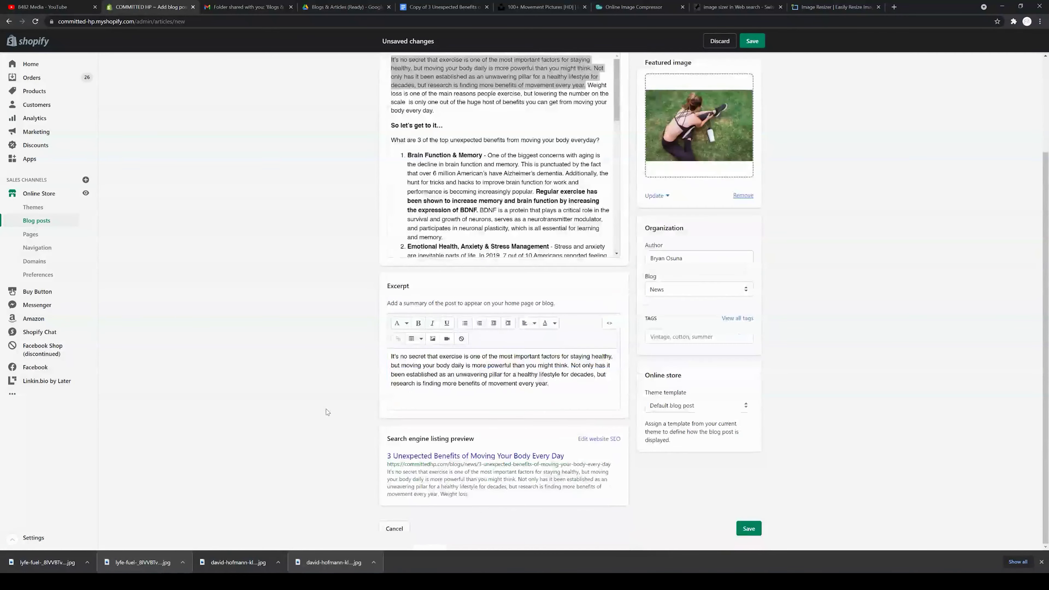
scroll(327, 409, "up", 3)
Step: Correct the typo 'setor' to 'set or' in the Pro Tips list
left_click(472, 228)
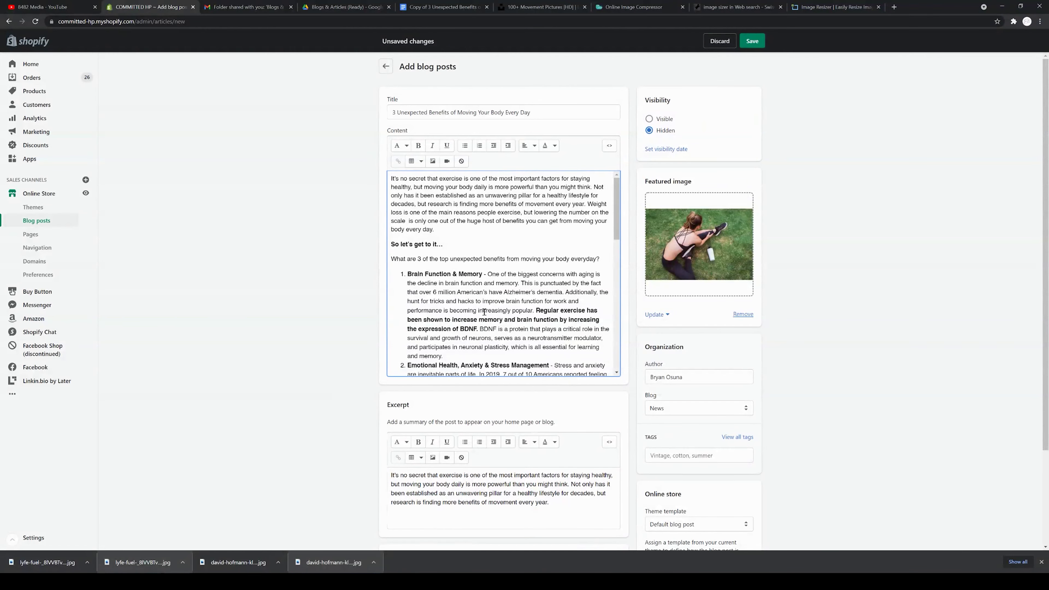
scroll(475, 294, "down", 4)
scroll(490, 325, "down", 10)
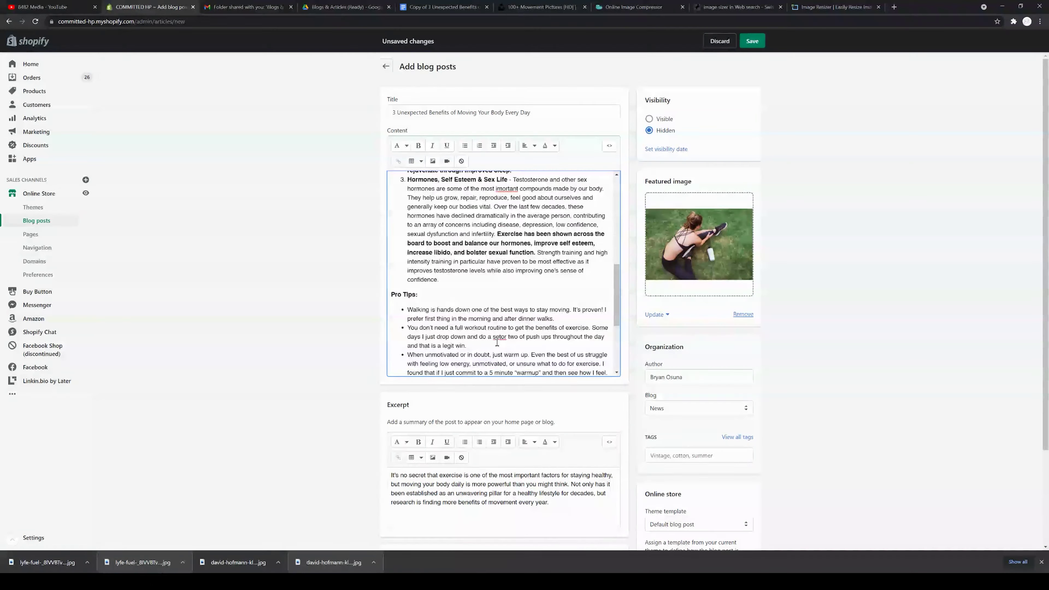
scroll(348, 350, "down", 1)
scroll(348, 350, "down", 2)
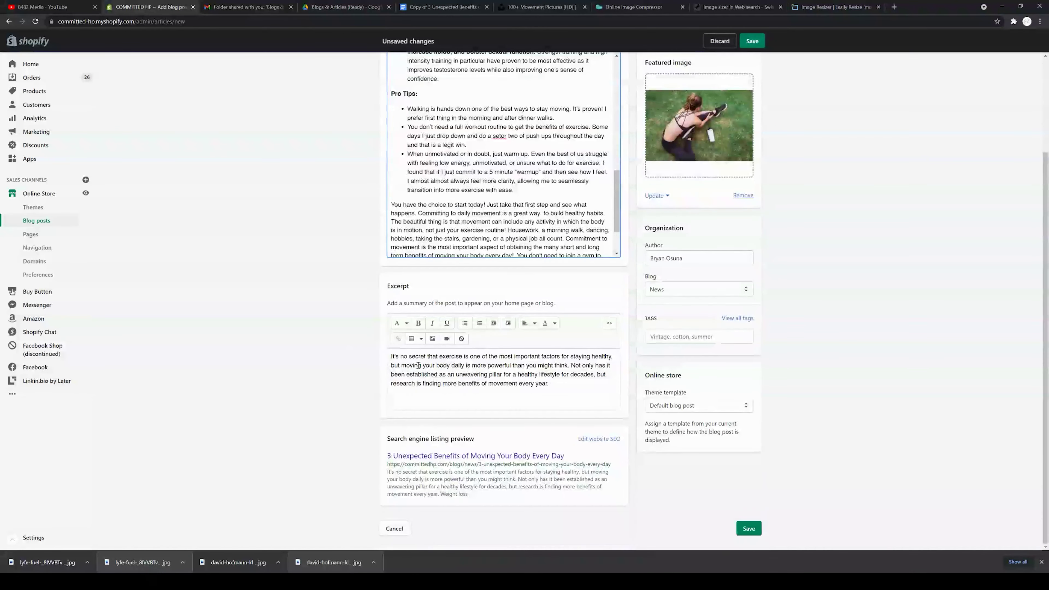
left_click(502, 136)
scroll(505, 194, "down", 3)
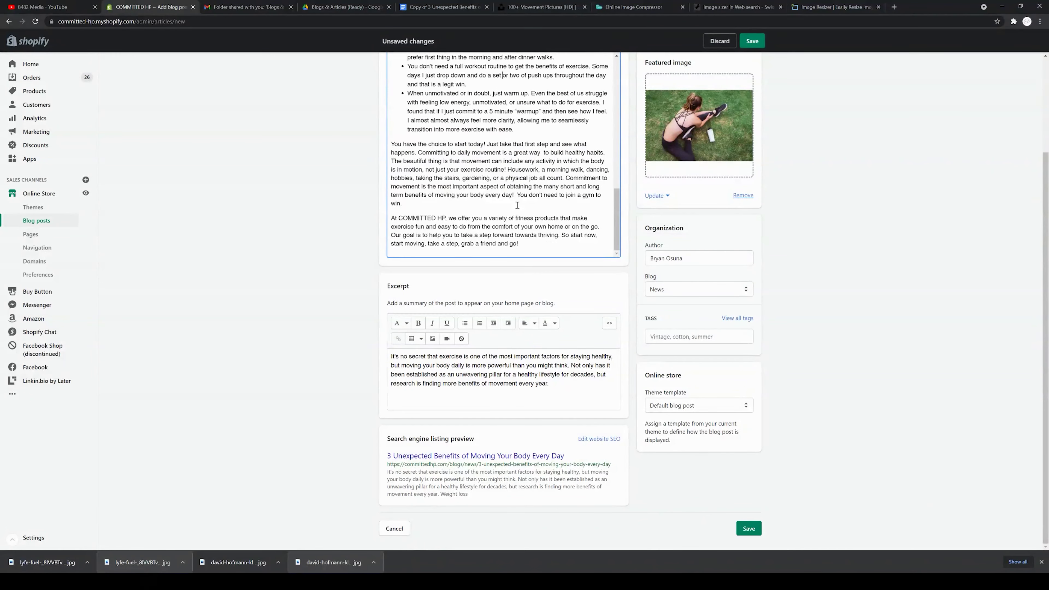
scroll(326, 301, "up", 5)
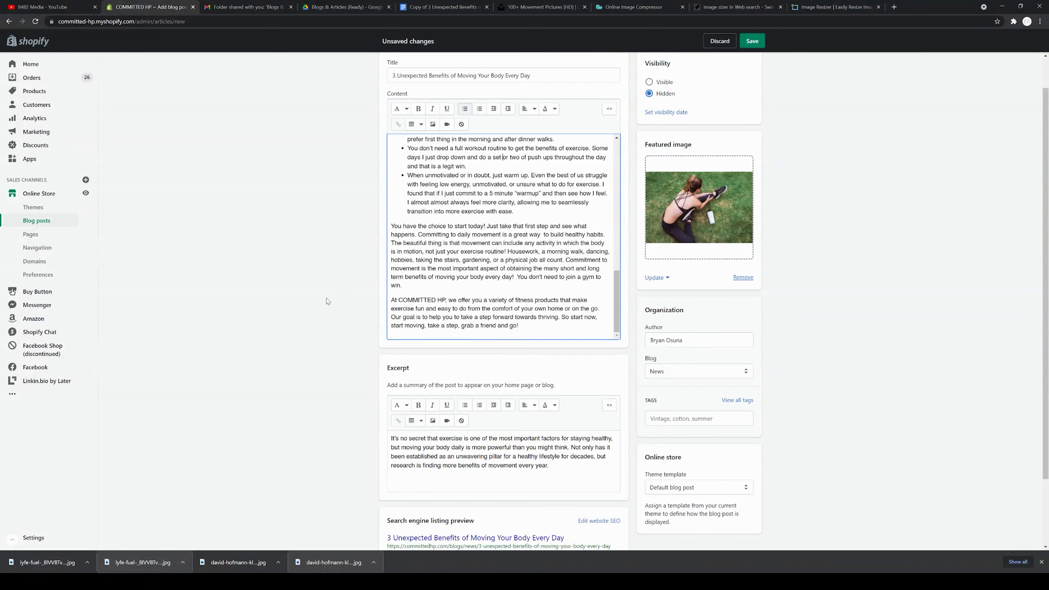
Step: Write the SEO description beginning 'There are 3 unexpected benefits from moving your body everyday'
scroll(326, 301, "down", 5)
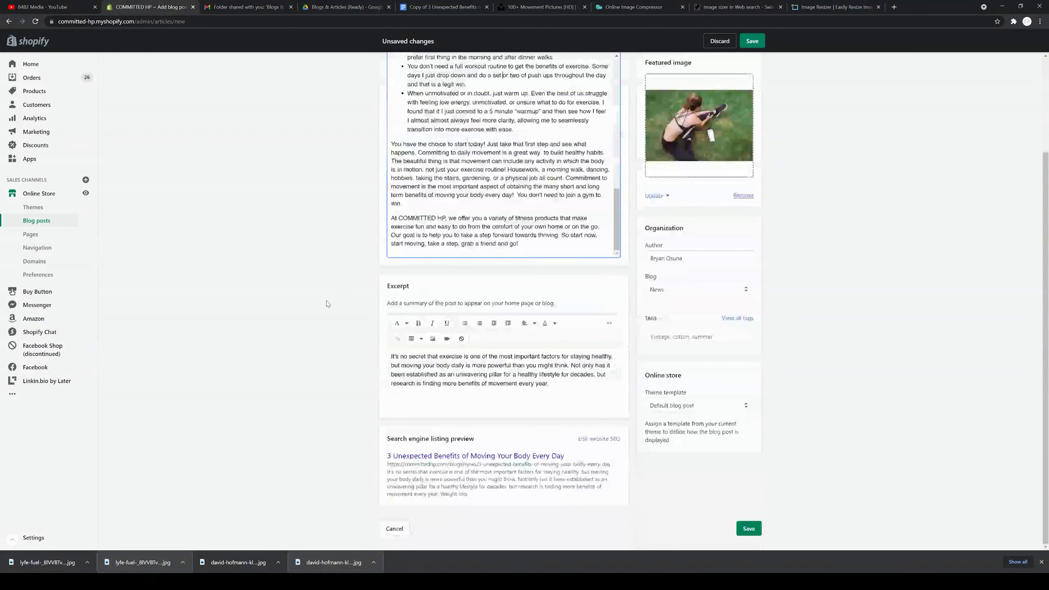
right_click(597, 438)
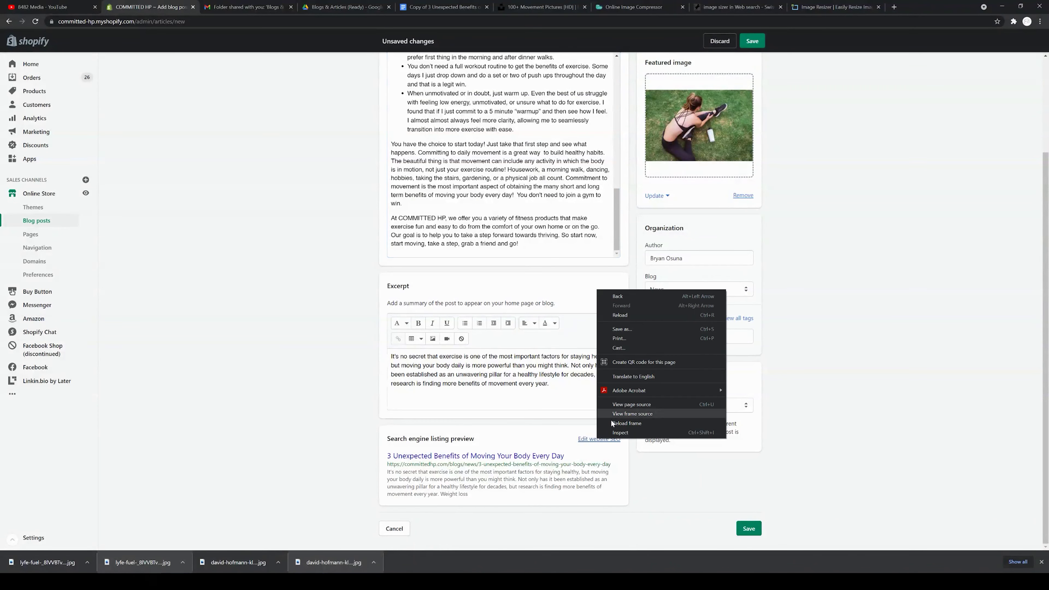
scroll(327, 350, "down", 3)
scroll(327, 350, "up", 3)
scroll(326, 350, "down", 3)
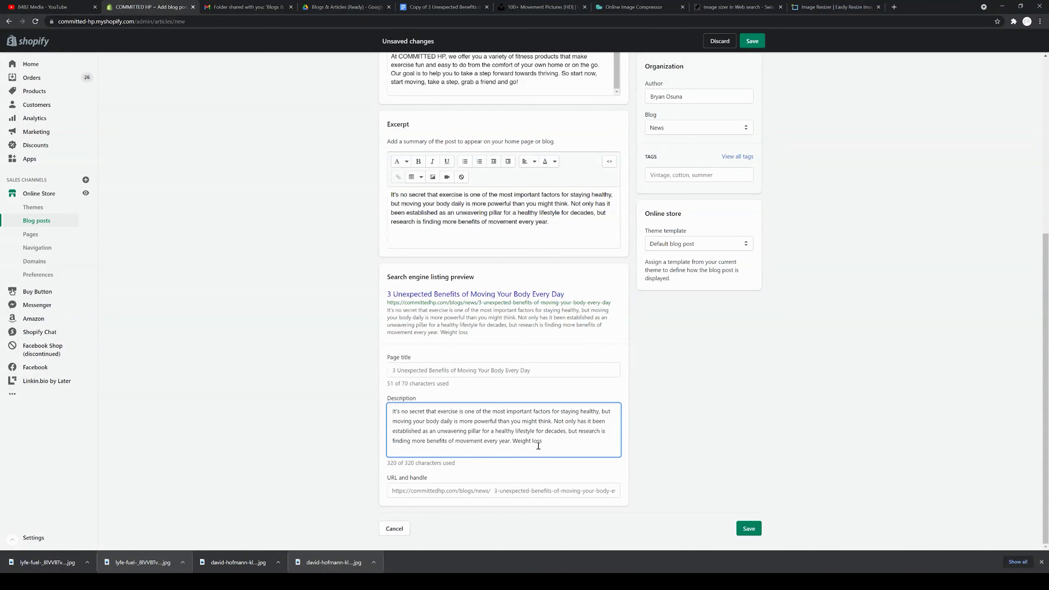
left_click_drag(545, 442, 512, 441)
key("BackSpace")
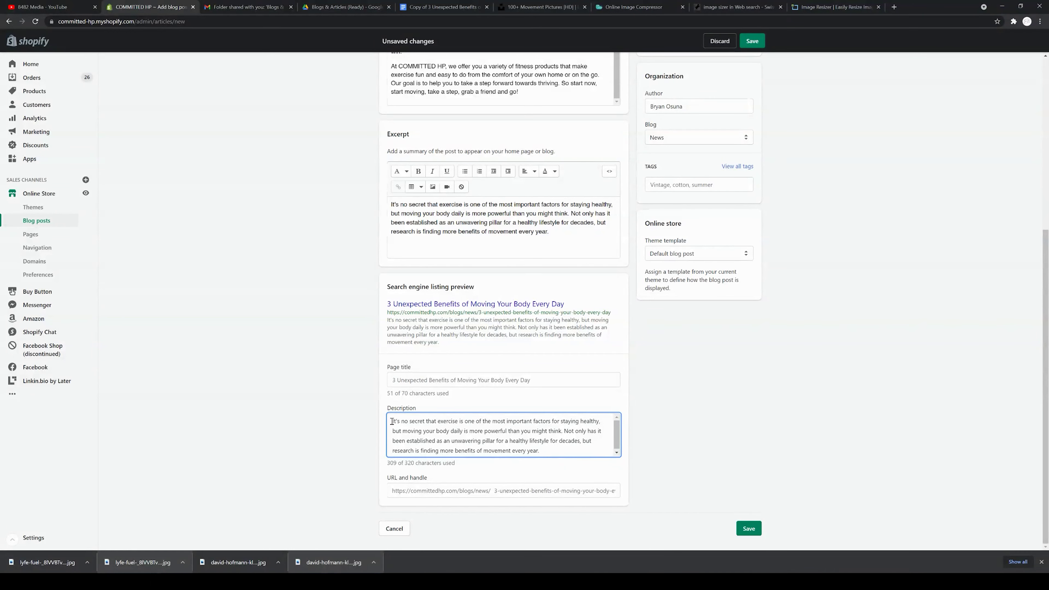
key("ctrl+z")
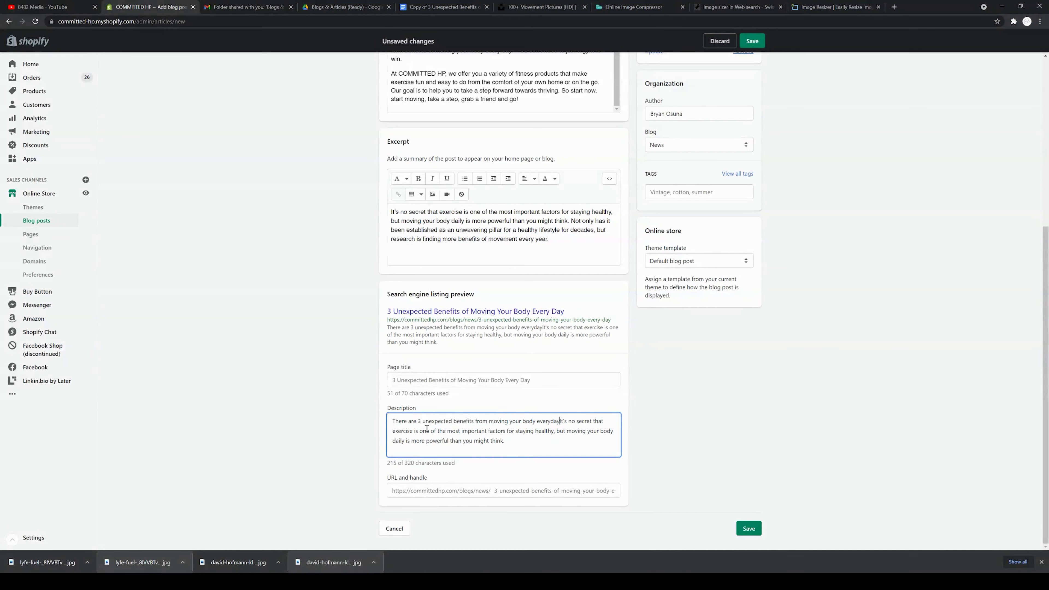
type(".")
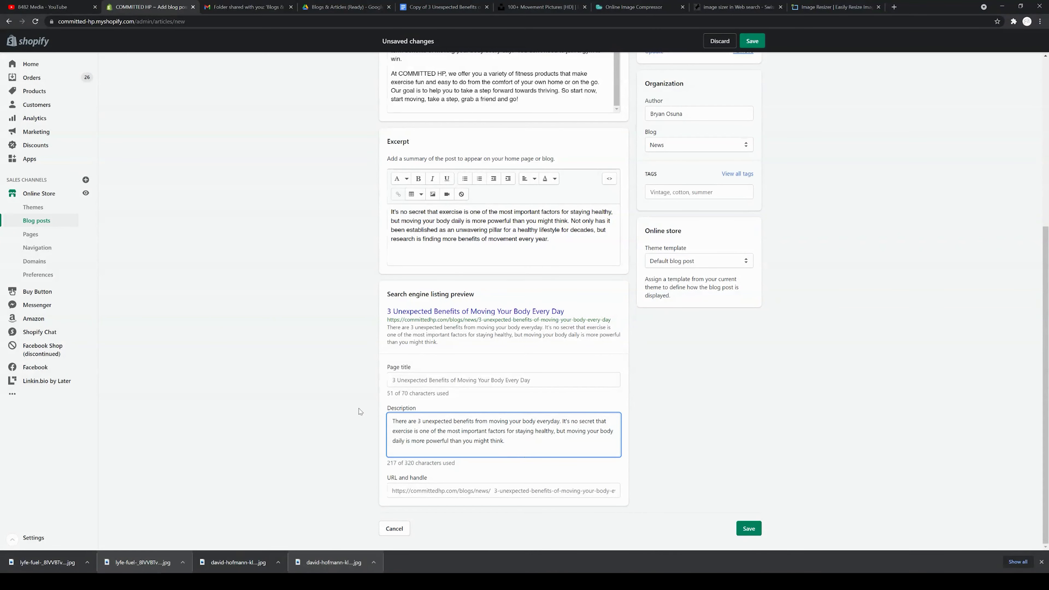
Step: Scroll the page and content editor back up to the article's opening paragraph
scroll(414, 414, "up", 6)
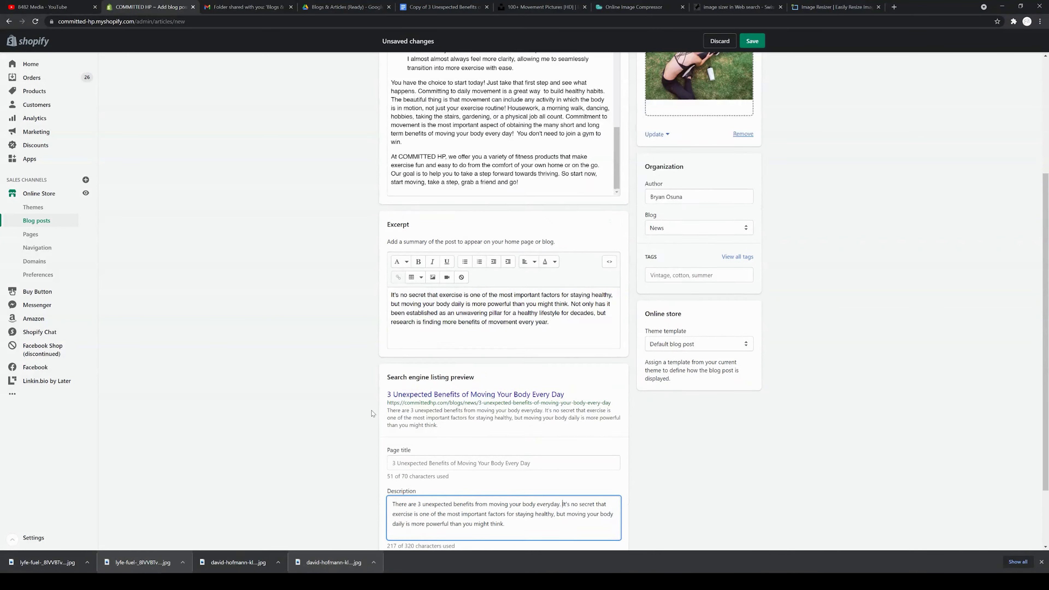
scroll(453, 411, "down", 6)
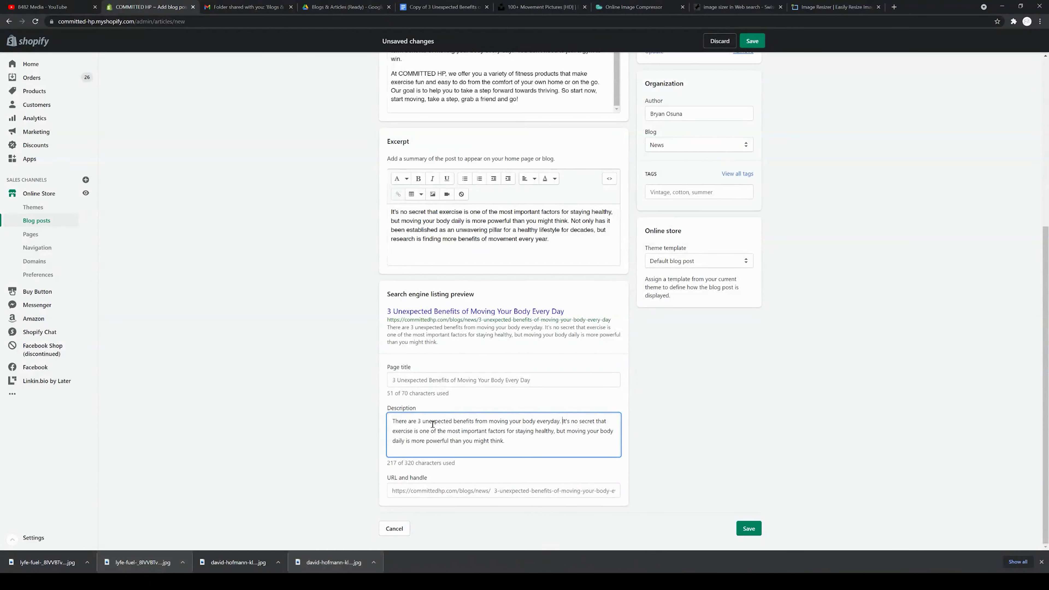
scroll(351, 390, "up", 4)
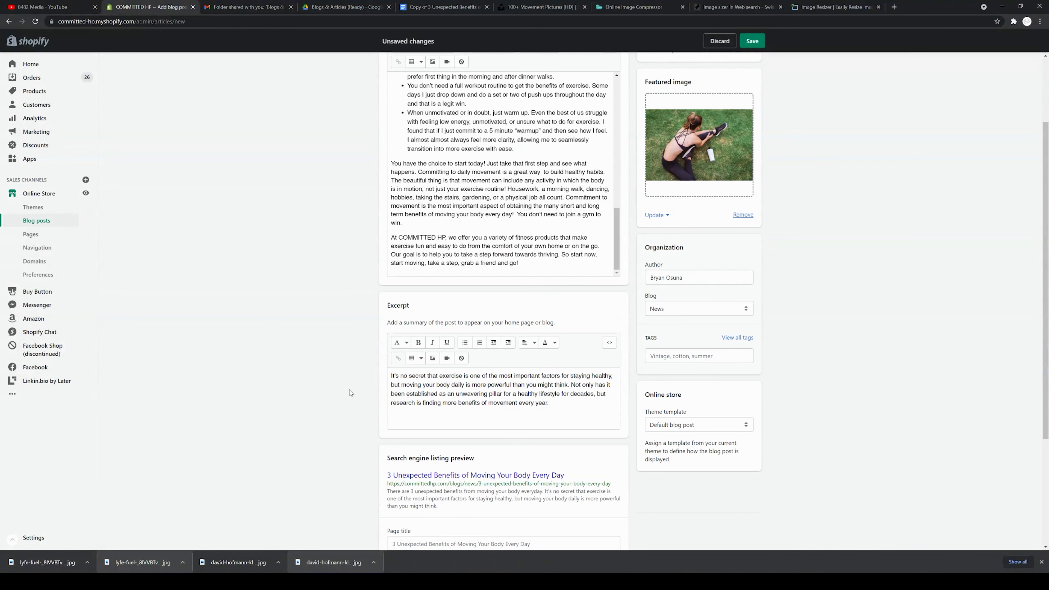
scroll(491, 403, "up", 2)
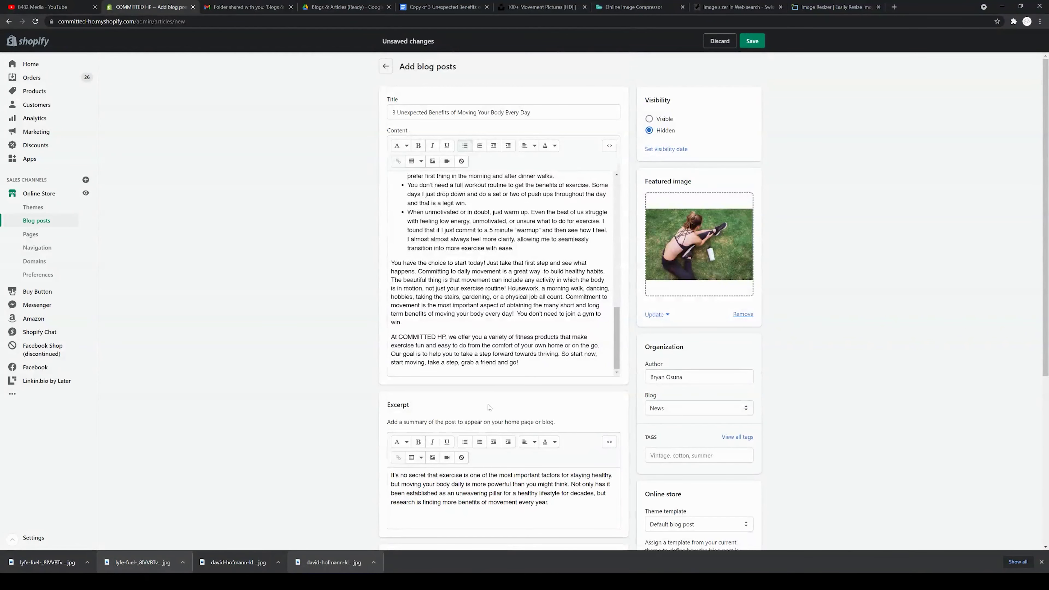
scroll(525, 341, "up", 15)
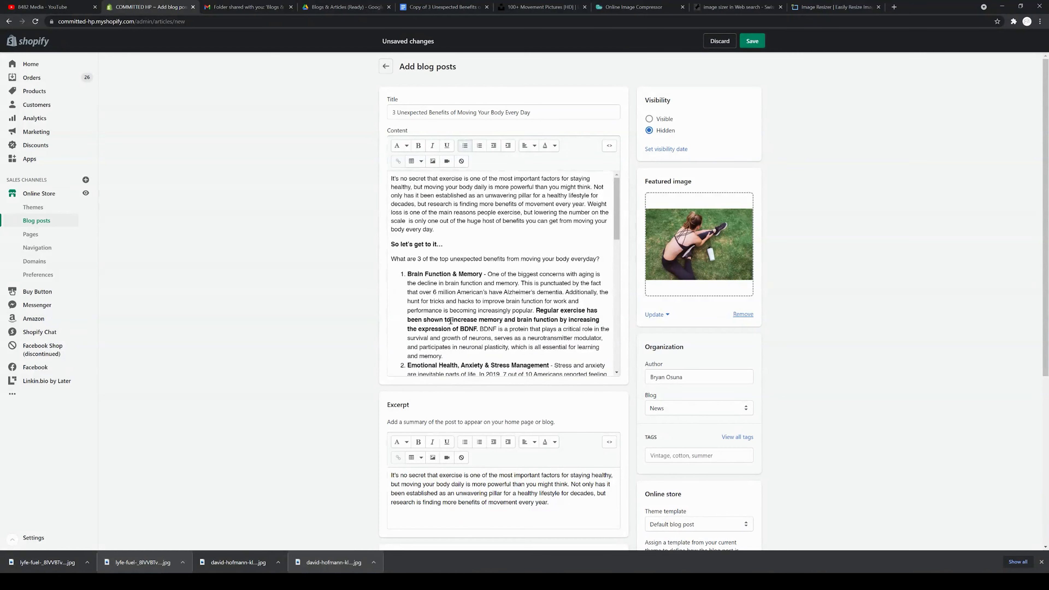
scroll(451, 322, "down", 15)
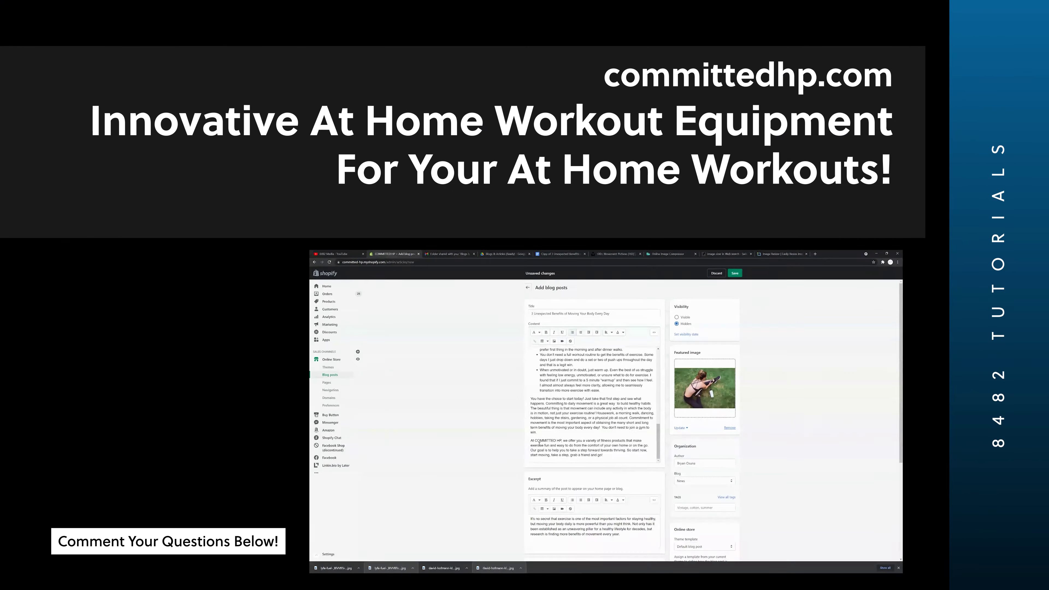
scroll(537, 409, "up", 15)
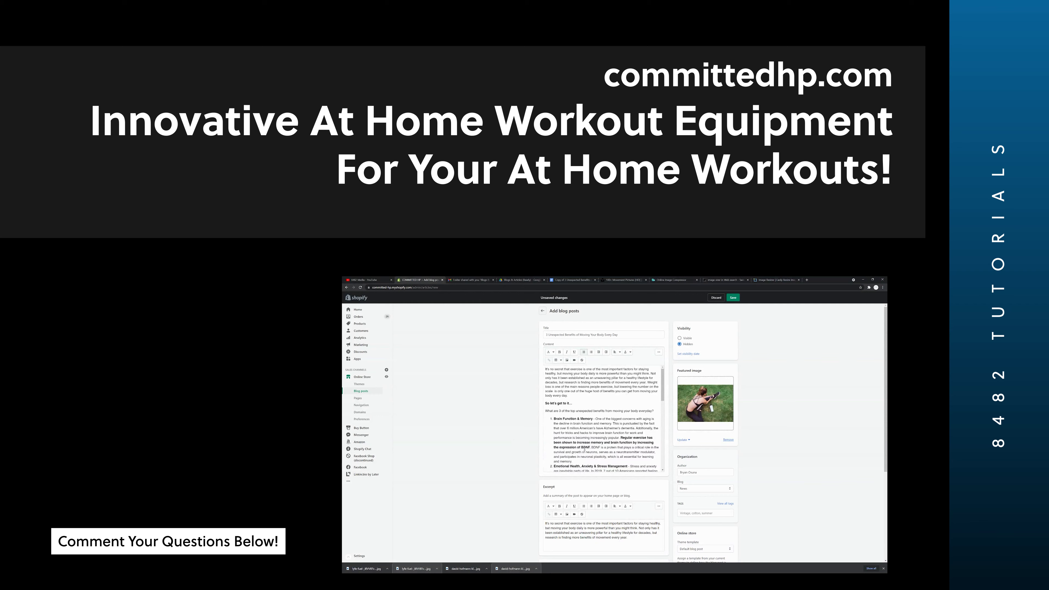
scroll(603, 433, "down", 15)
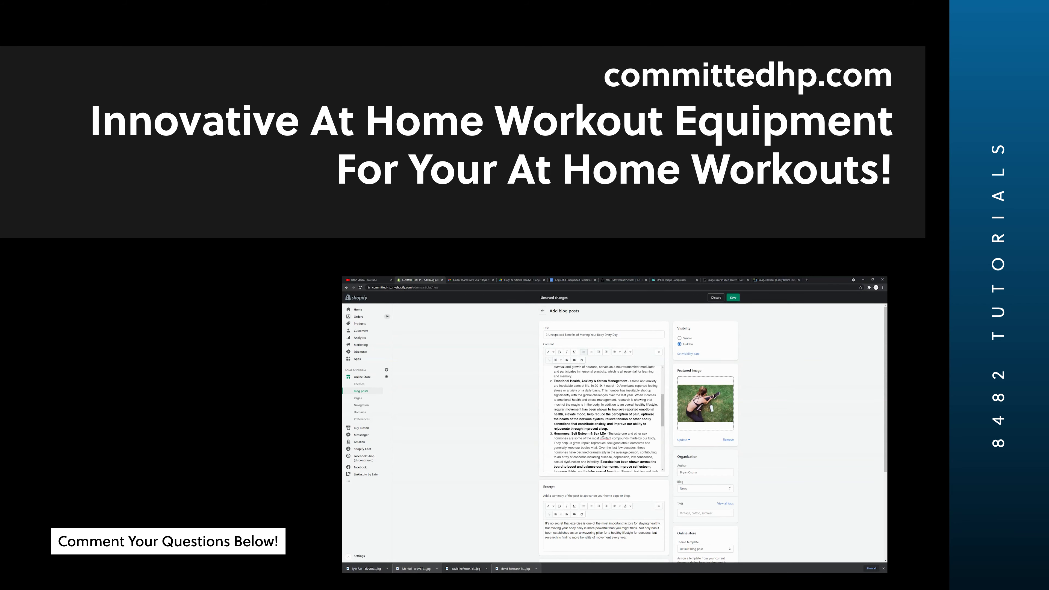
scroll(605, 441, "up", 10)
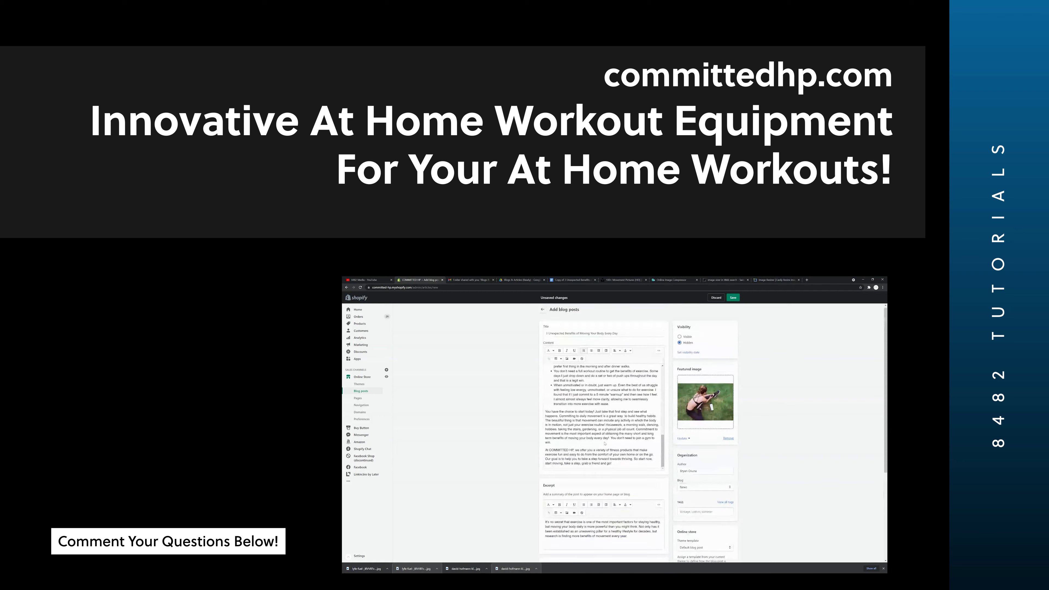
scroll(585, 457, "down", 5)
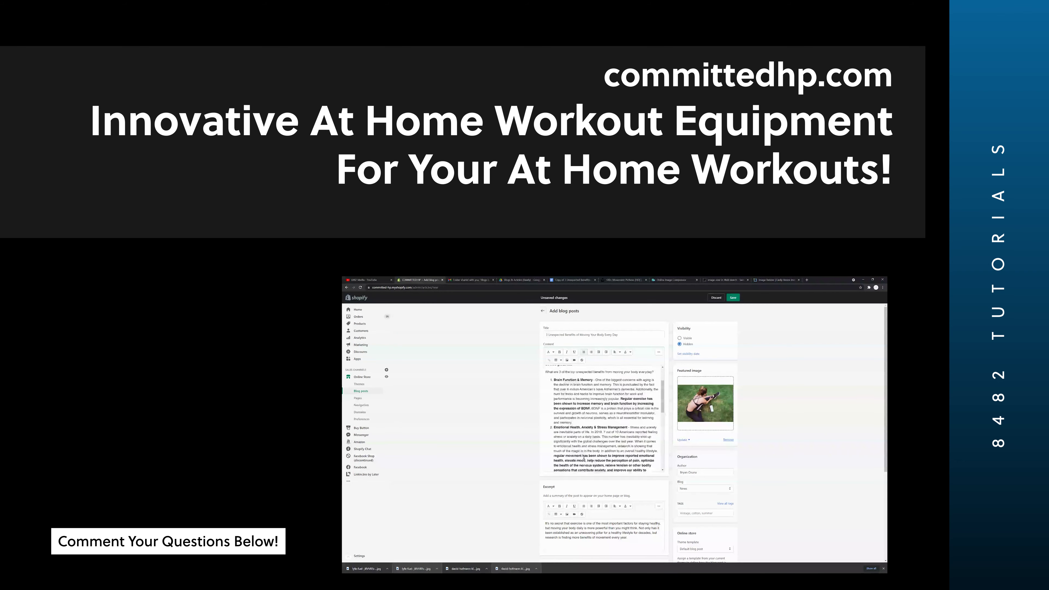
scroll(583, 456, "up", 20)
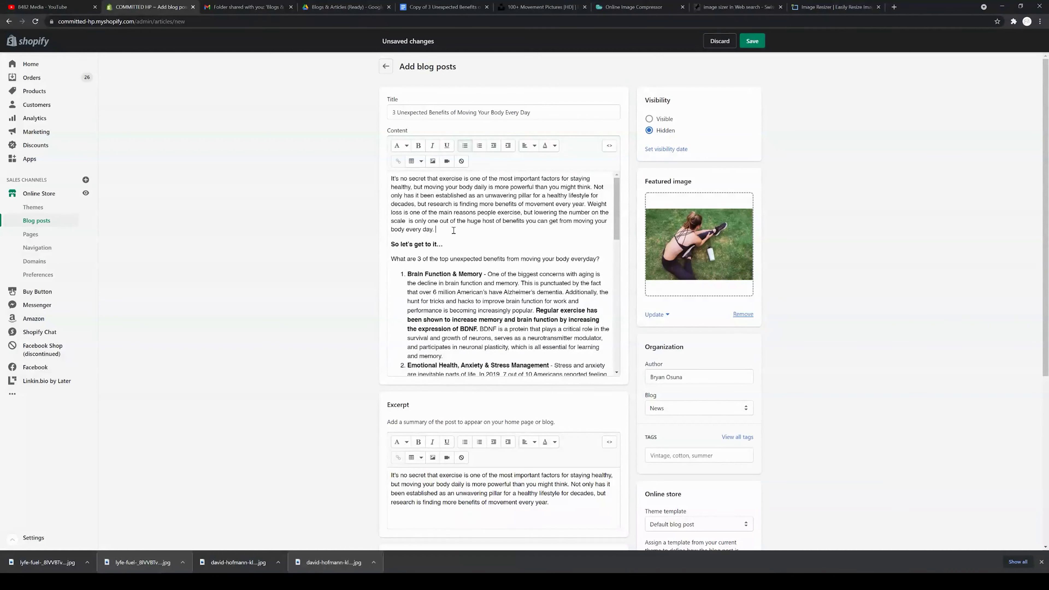
left_click(579, 400)
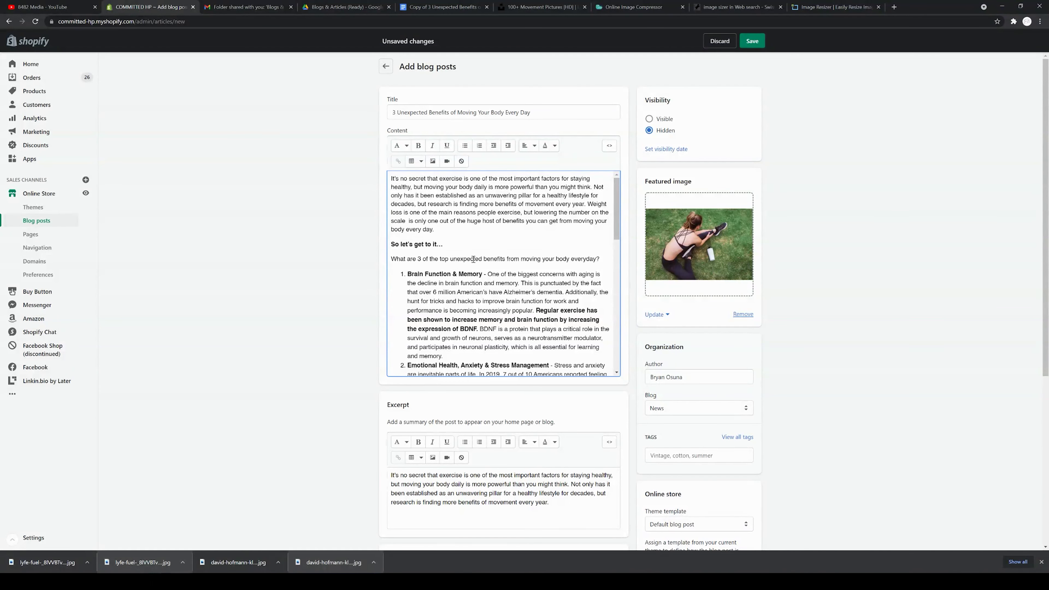
Step: Correct 'imoptant' to 'important' in the Hormones paragraph using the spellcheck suggestion
scroll(481, 256, "down", 4)
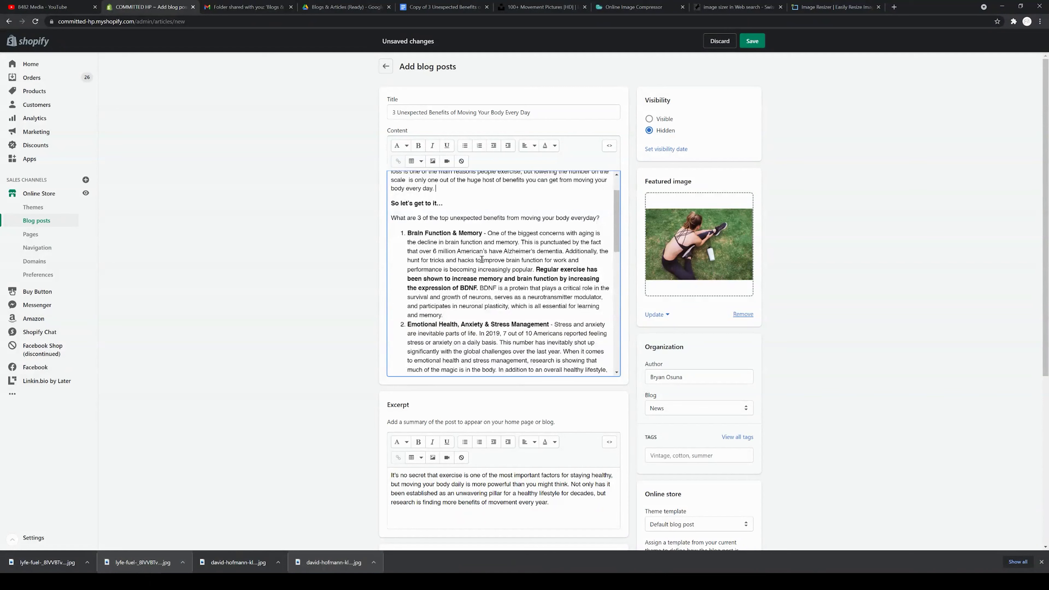
scroll(481, 260, "down", 1)
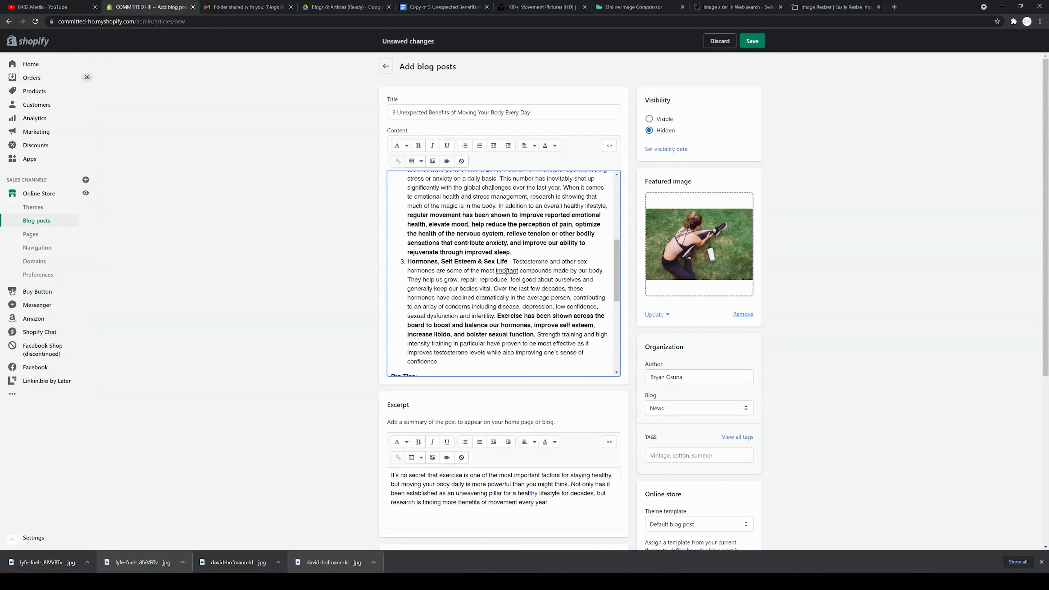
right_click(506, 271)
left_click(524, 280)
Step: Select 'variety of fitness' in the closing paragraph and start inserting a link on it
scroll(524, 280, "down", 5)
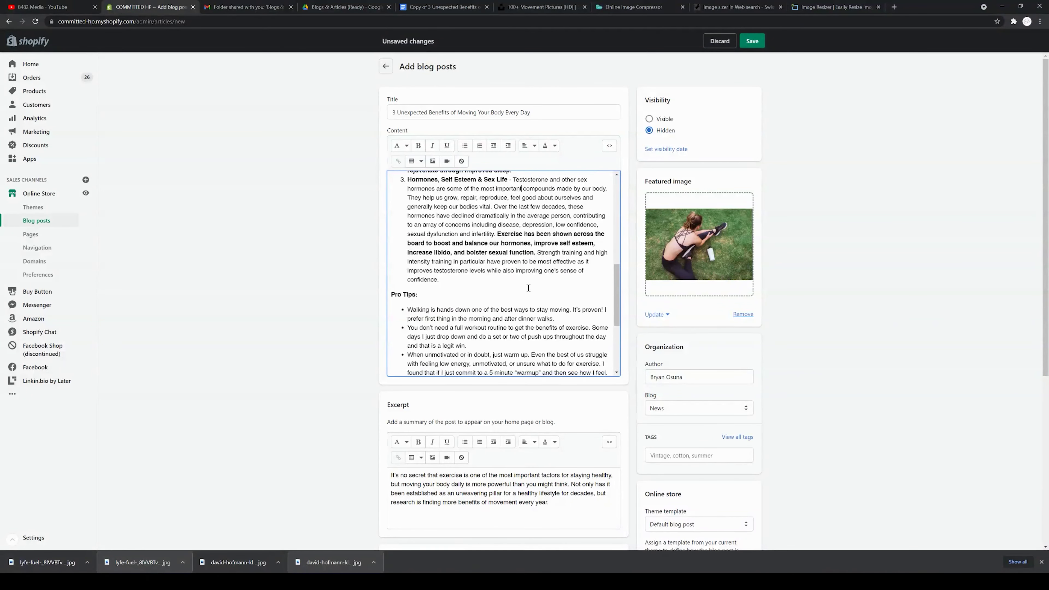
scroll(528, 288, "down", 3)
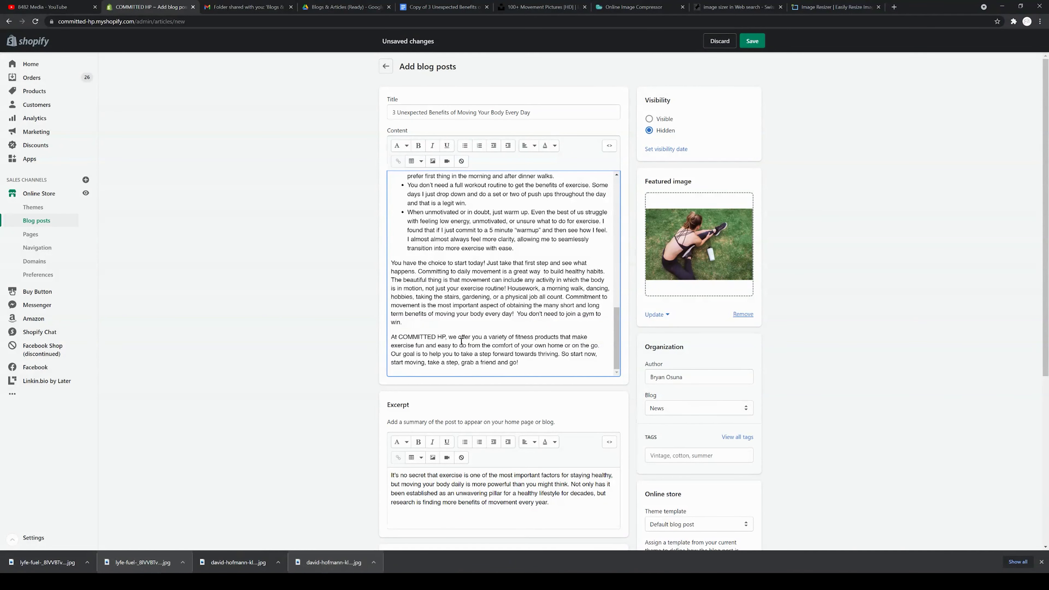
scroll(470, 350, "up", 1)
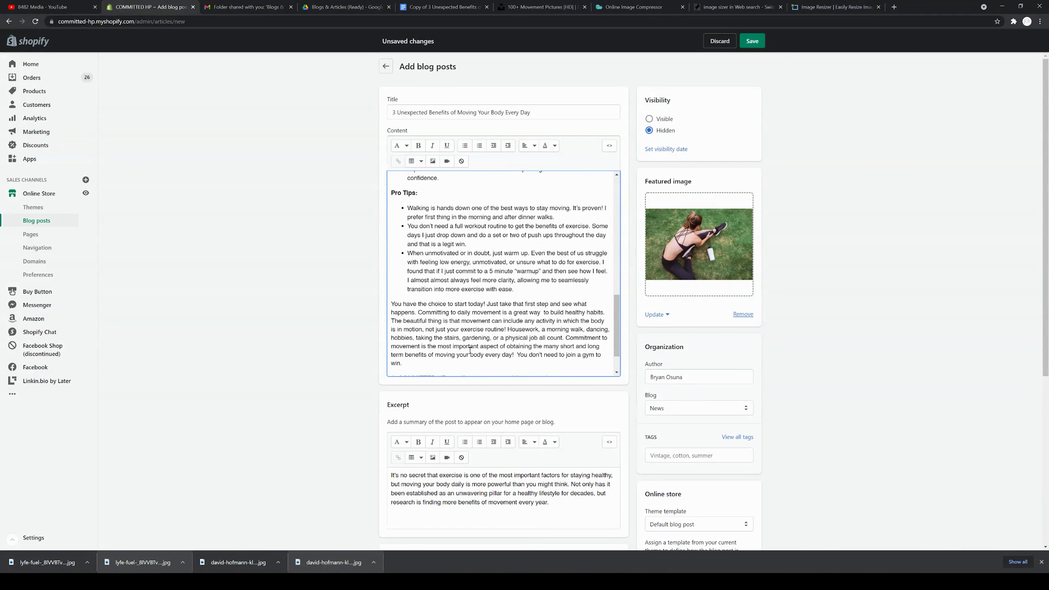
mouse_move(616, 316)
left_mouse_down()
mouse_move(614, 259)
mouse_move(617, 324)
left_mouse_up()
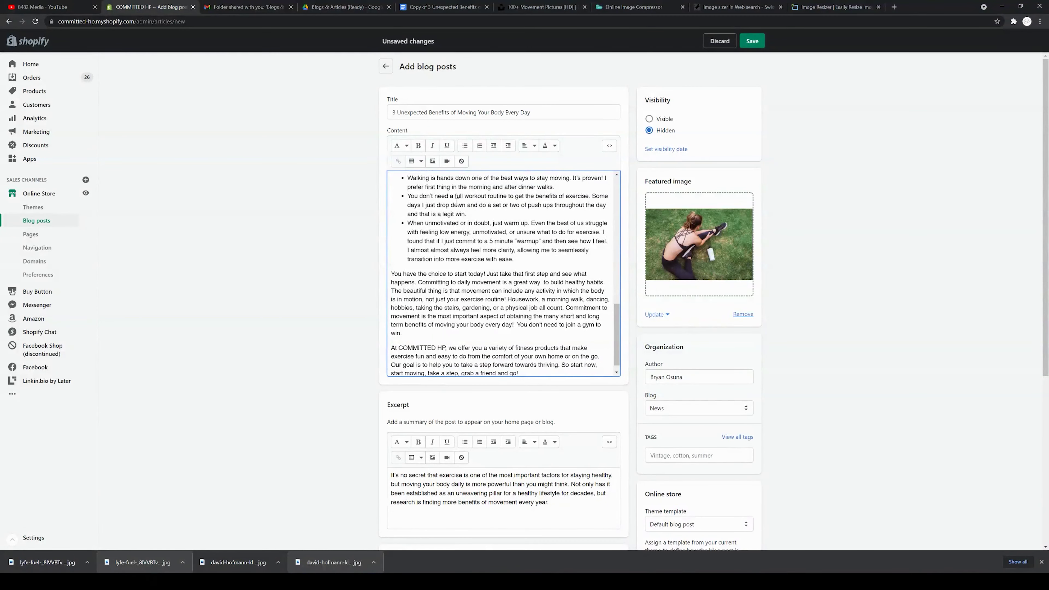
scroll(527, 329, "down", 1)
left_click(527, 329)
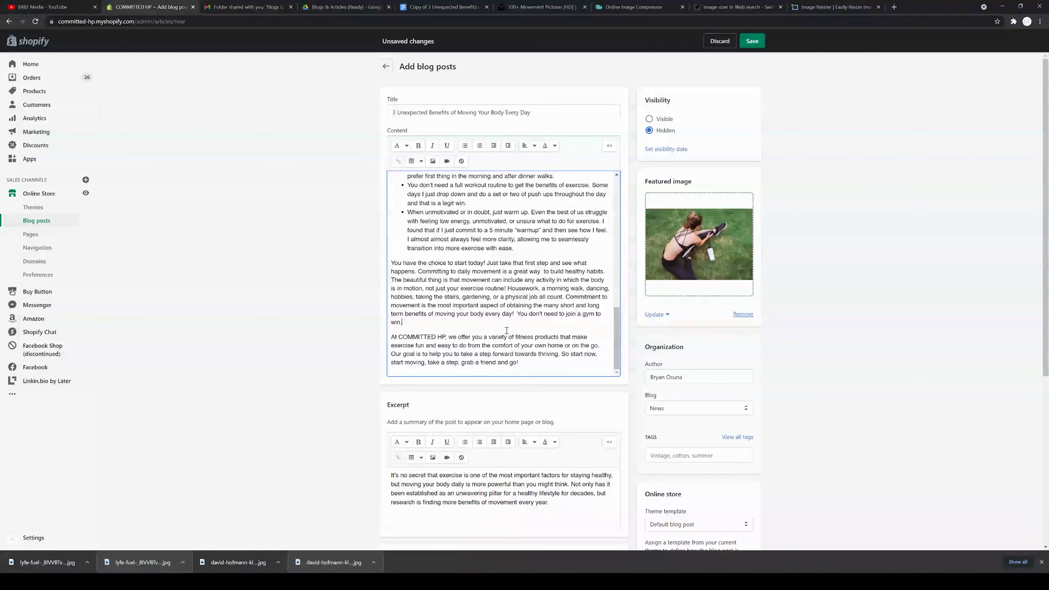
left_click_drag(490, 338, 535, 337)
left_click(399, 162)
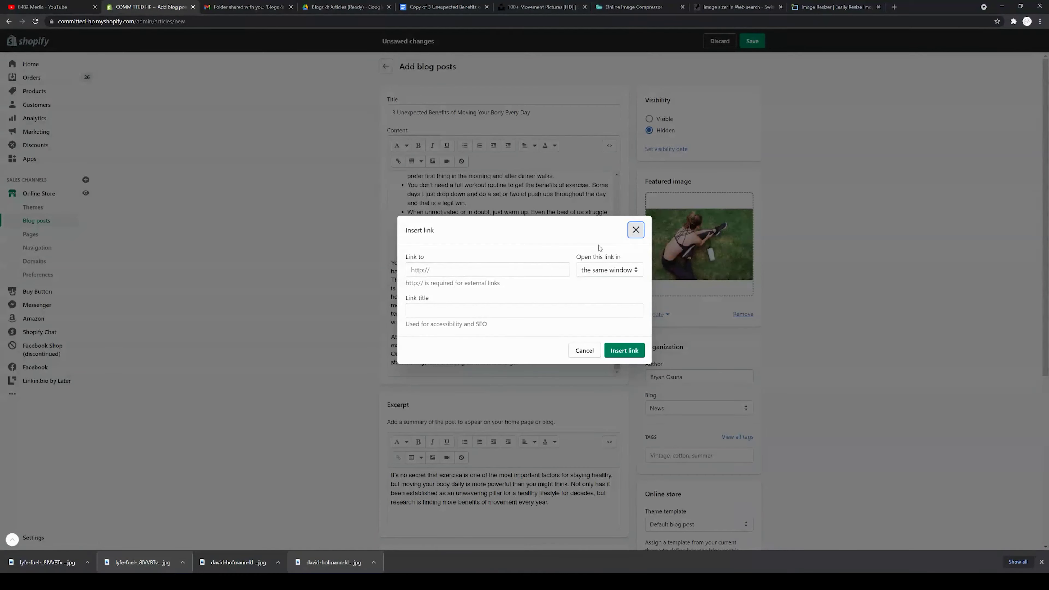
left_click(635, 230)
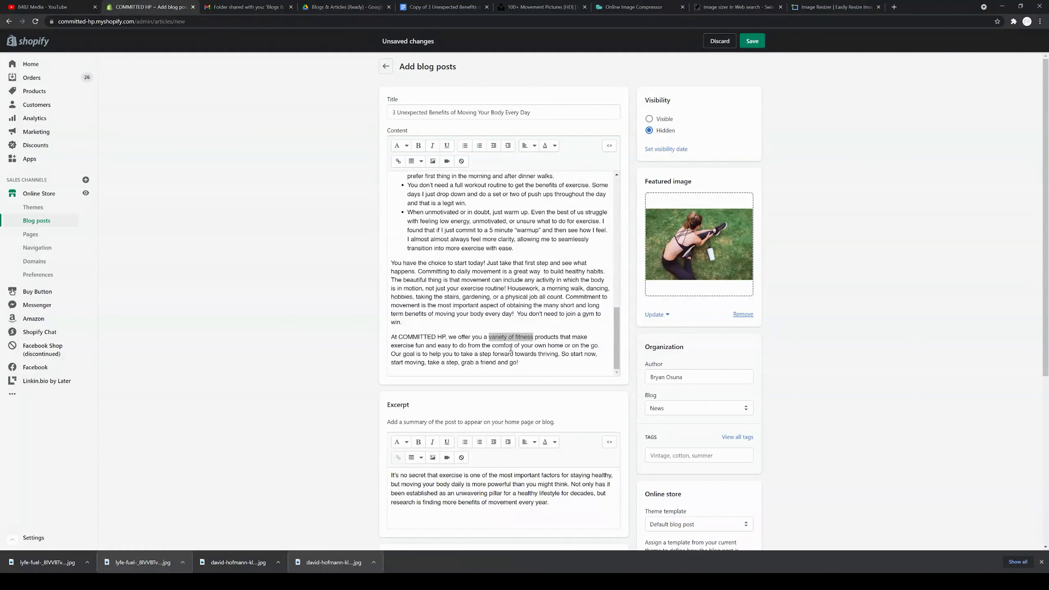
left_click(508, 339)
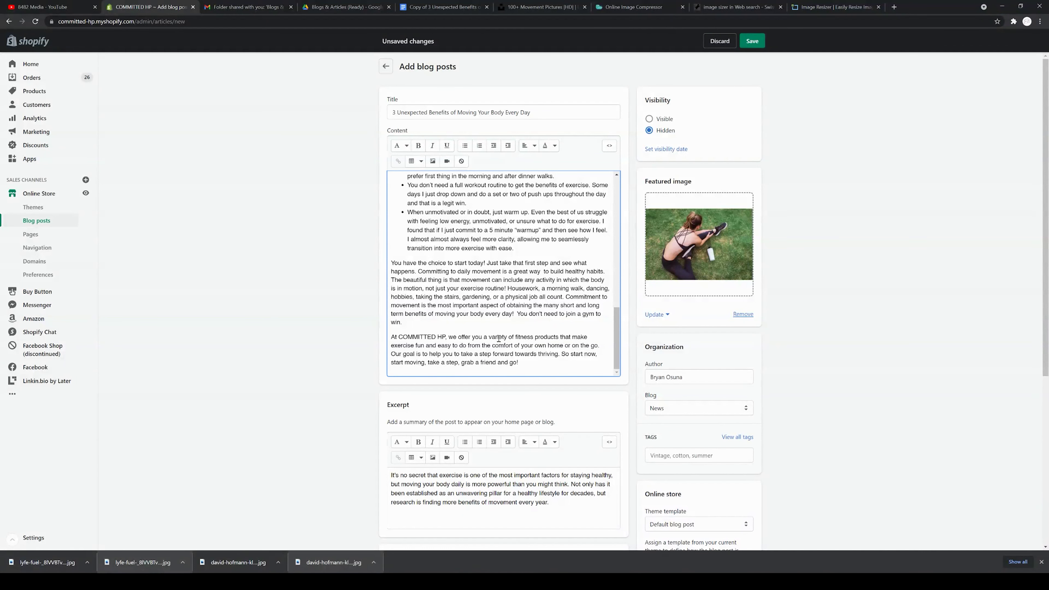
left_click_drag(616, 331, 614, 260)
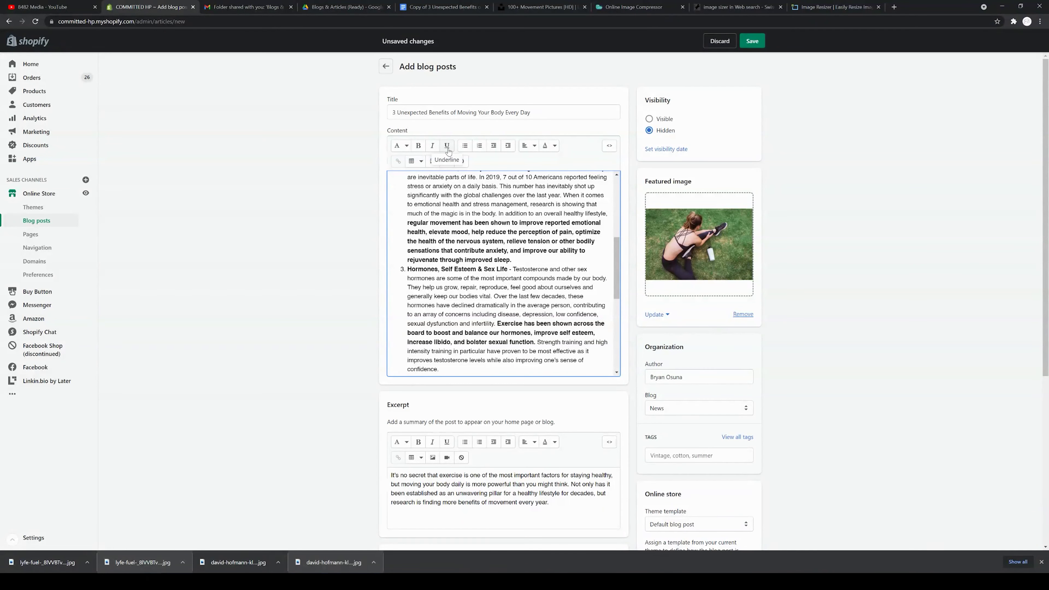
Step: Review the source article draft in Google Docs, then return to Shopify's Add blog post editor
left_click(442, 6)
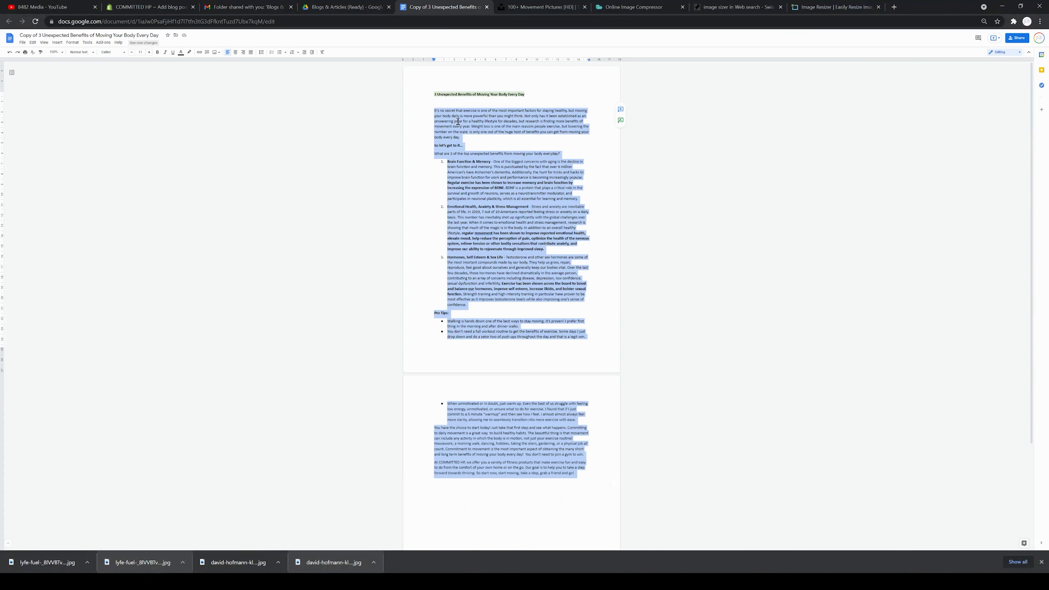
left_click(447, 243)
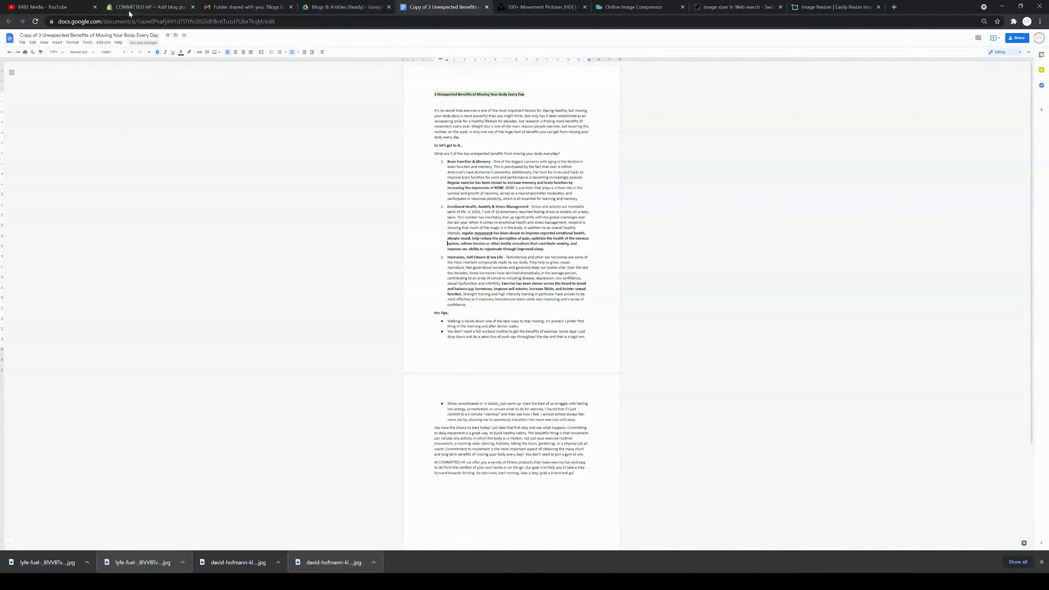
left_click(136, 7)
scroll(474, 252, "up", 5)
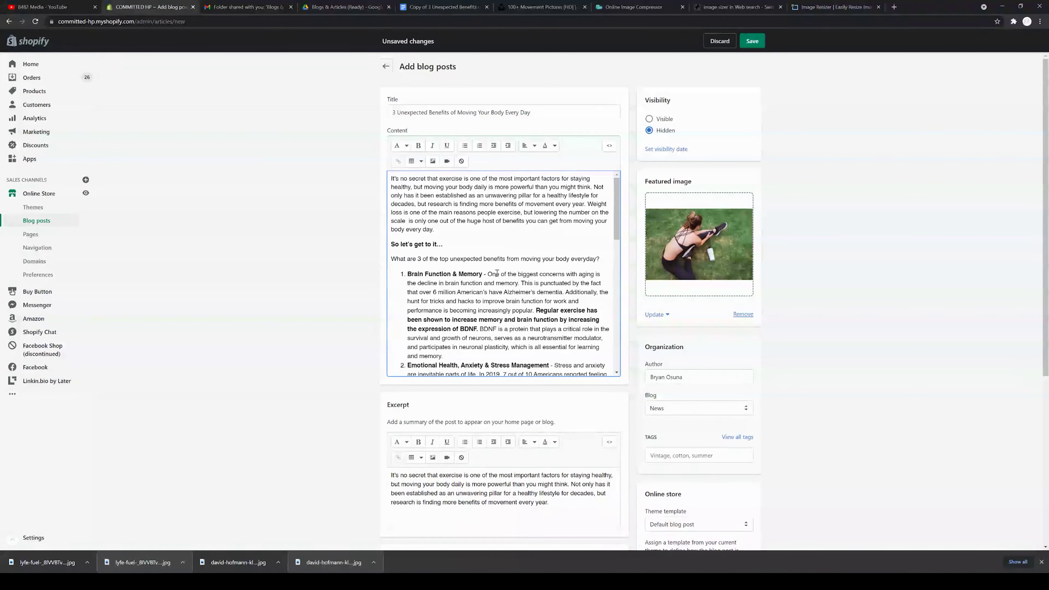
Step: Set the blog post's visibility to Visible and save it to create the post
scroll(497, 273, "down", 10)
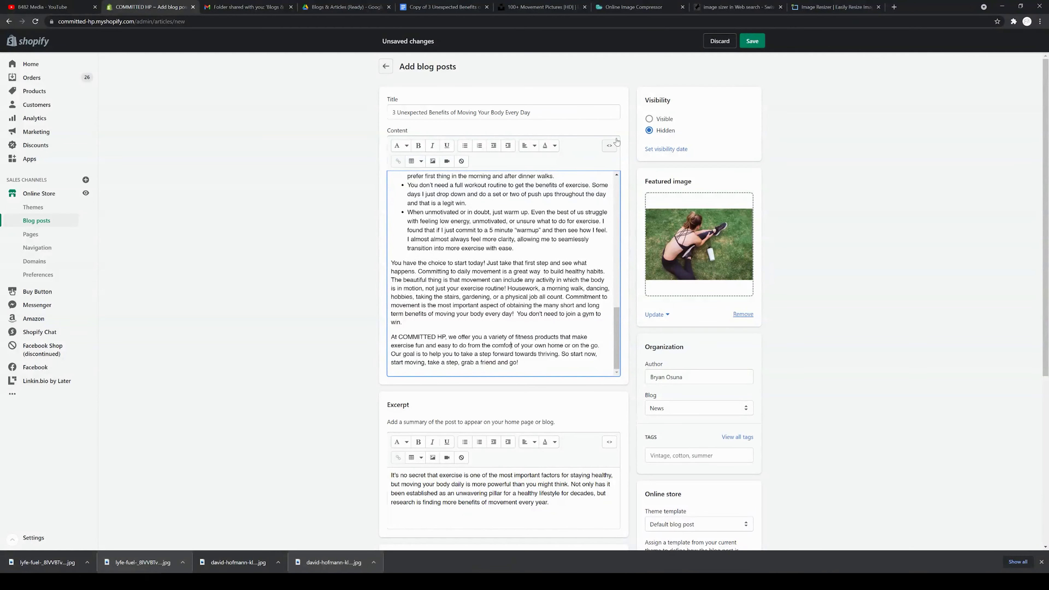
left_click(648, 120)
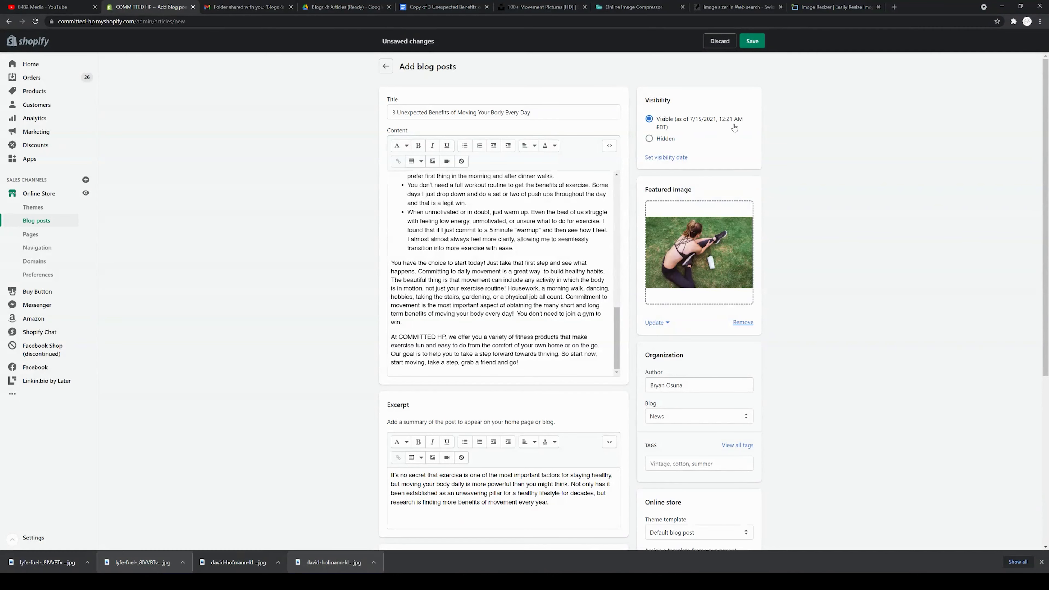
scroll(597, 217, "down", 6)
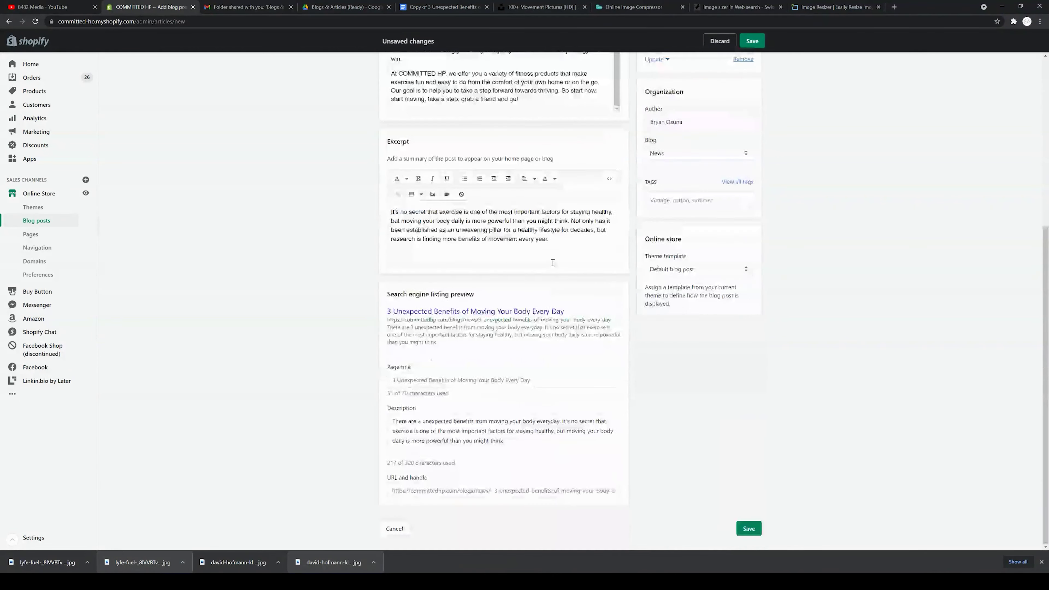
scroll(631, 419, "up", 6)
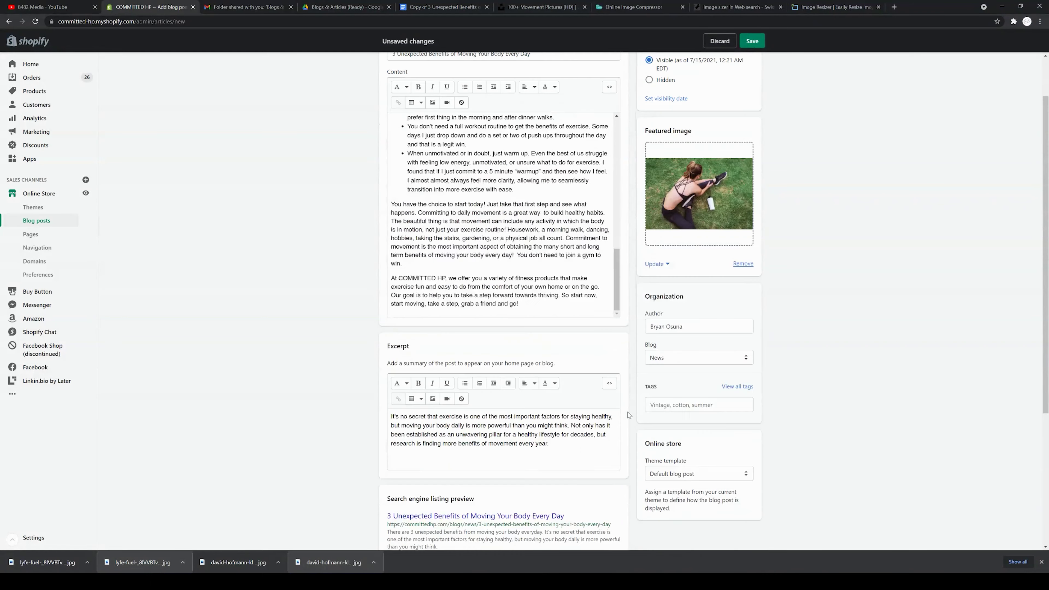
left_click(753, 42)
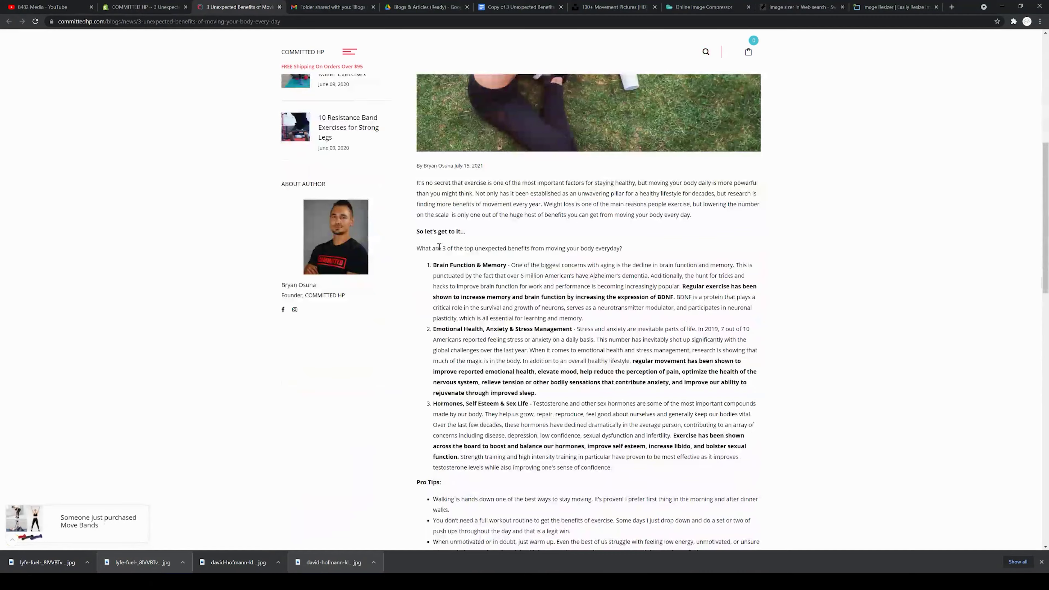
scroll(439, 247, "down", 11)
scroll(425, 221, "down", 5)
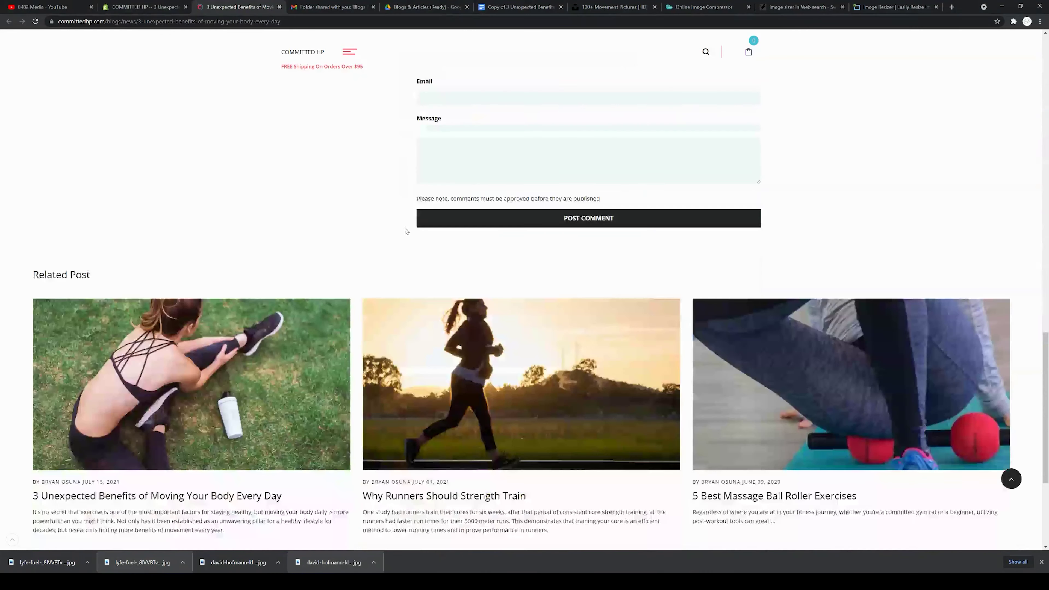
scroll(405, 231, "up", 17)
scroll(405, 232, "up", 5)
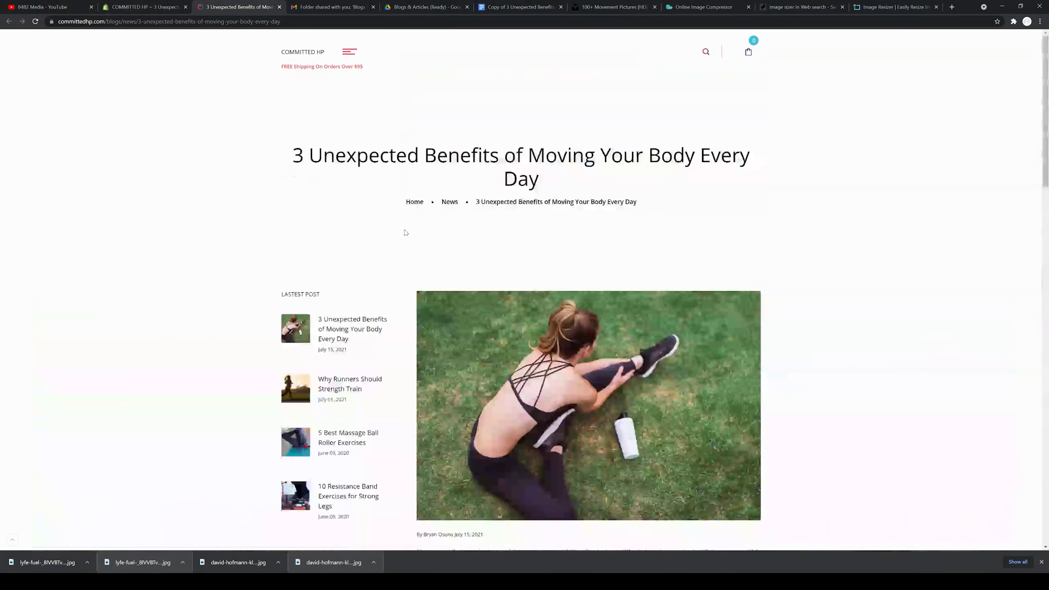
scroll(406, 233, "down", 20)
scroll(405, 235, "down", 6)
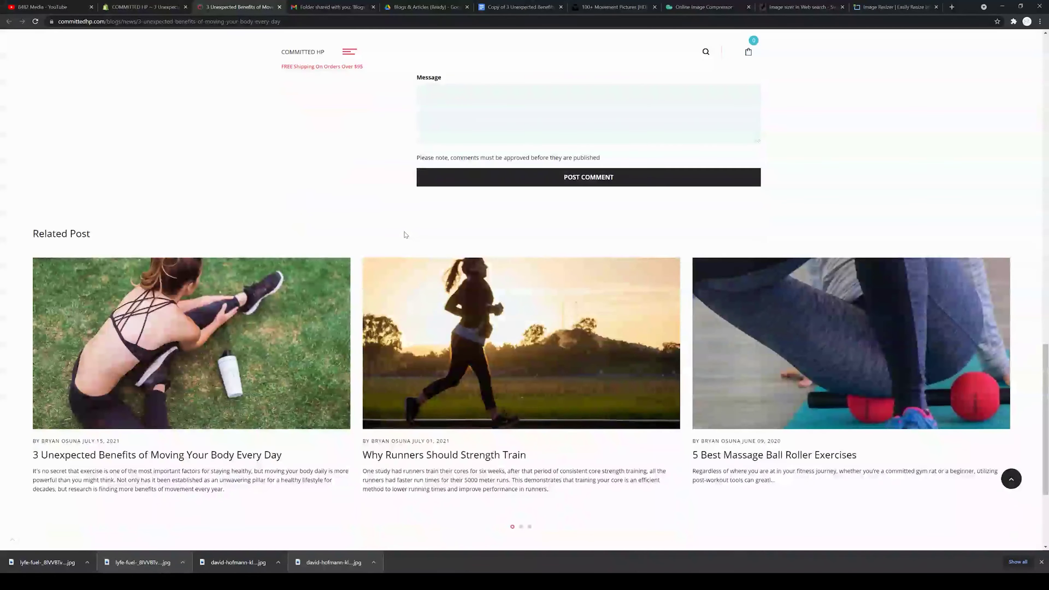
scroll(405, 235, "up", 14)
scroll(404, 235, "up", 18)
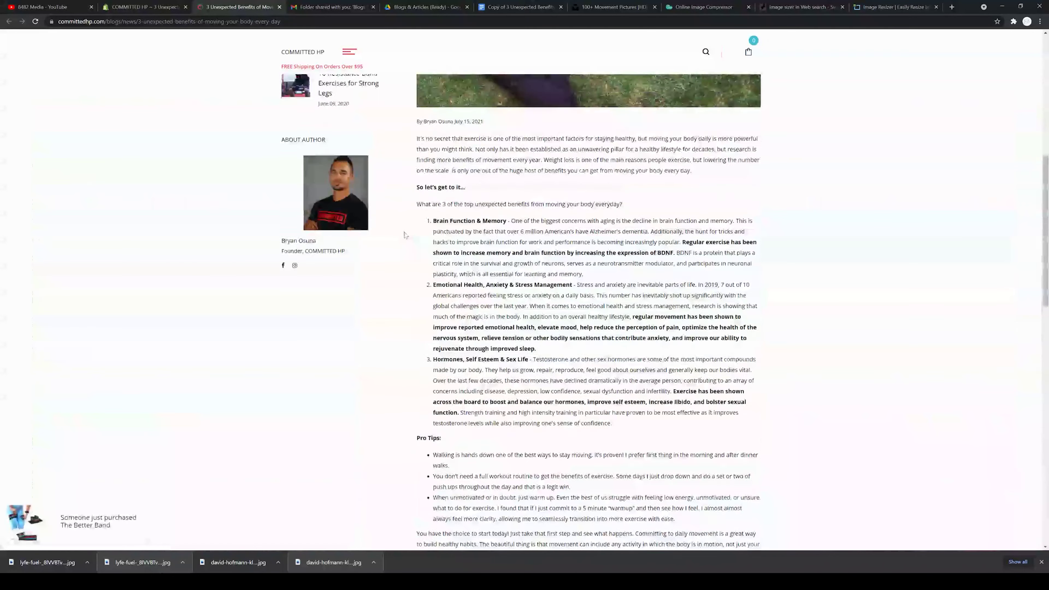
scroll(504, 276, "down", 17)
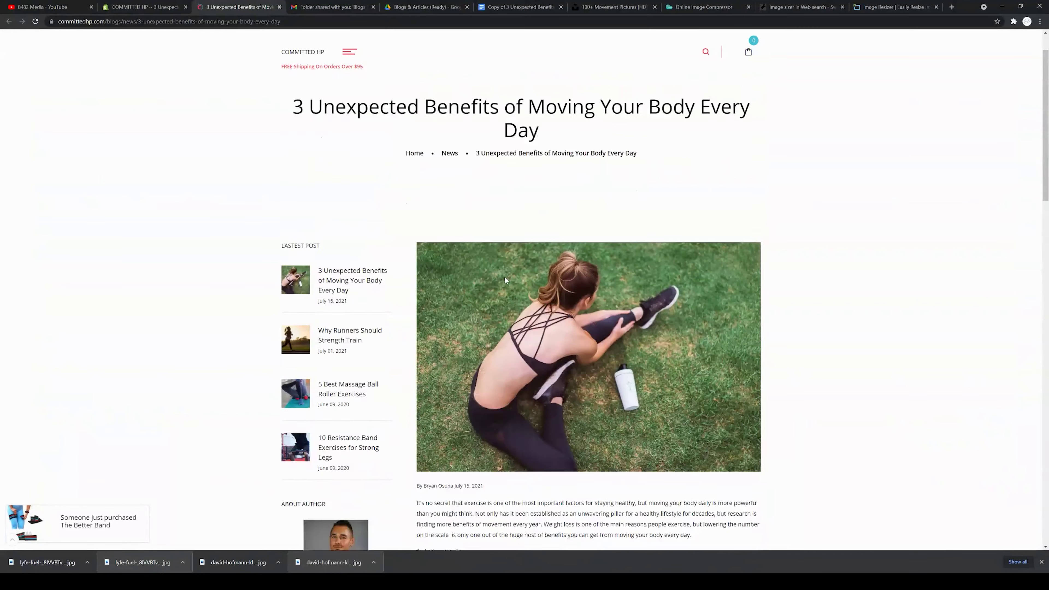
scroll(505, 283, "down", 2)
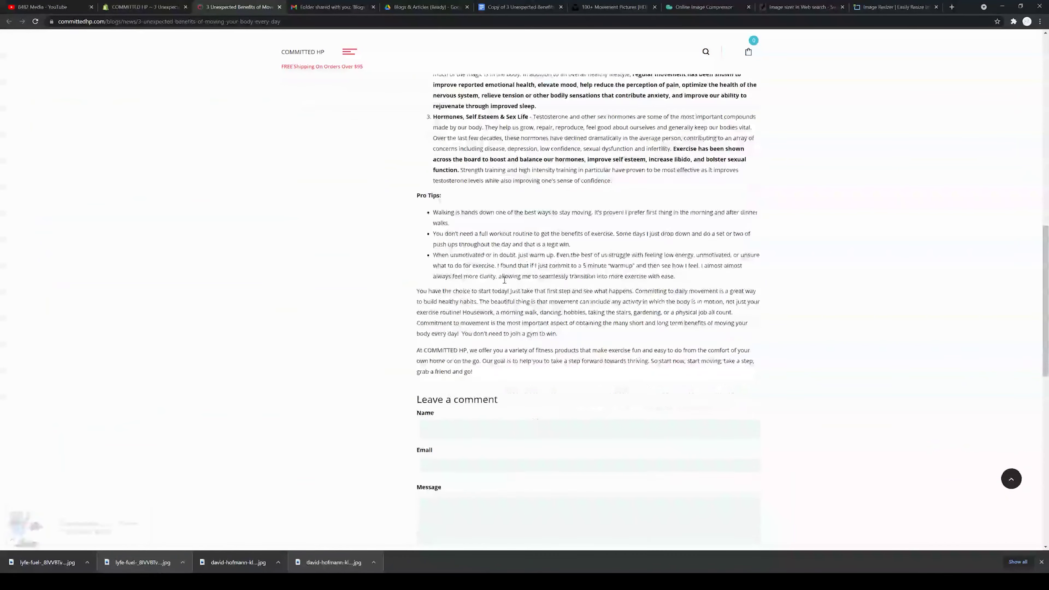
scroll(505, 283, "up", 15)
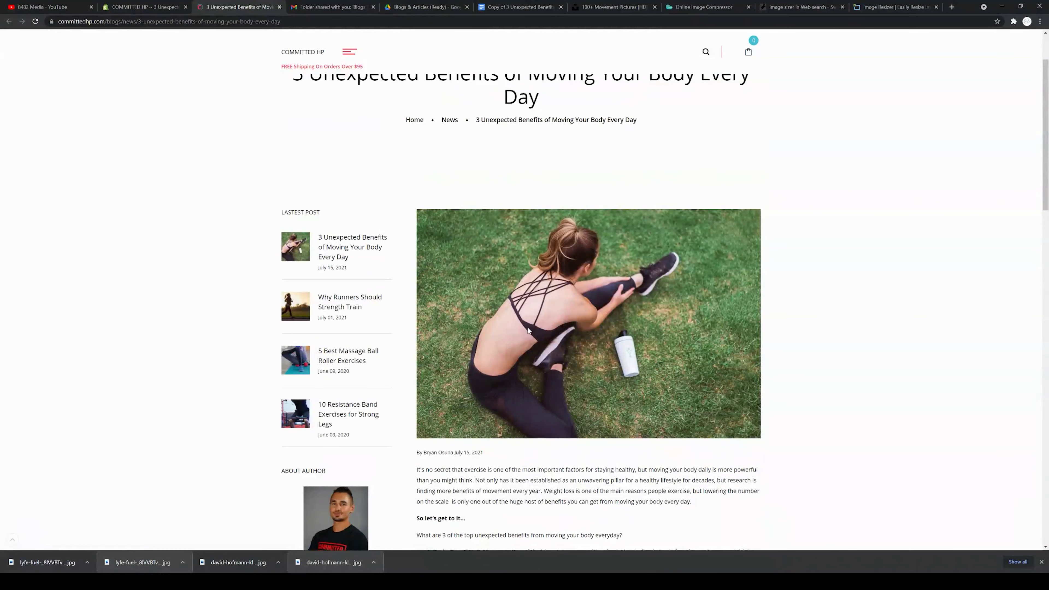
left_click(140, 7)
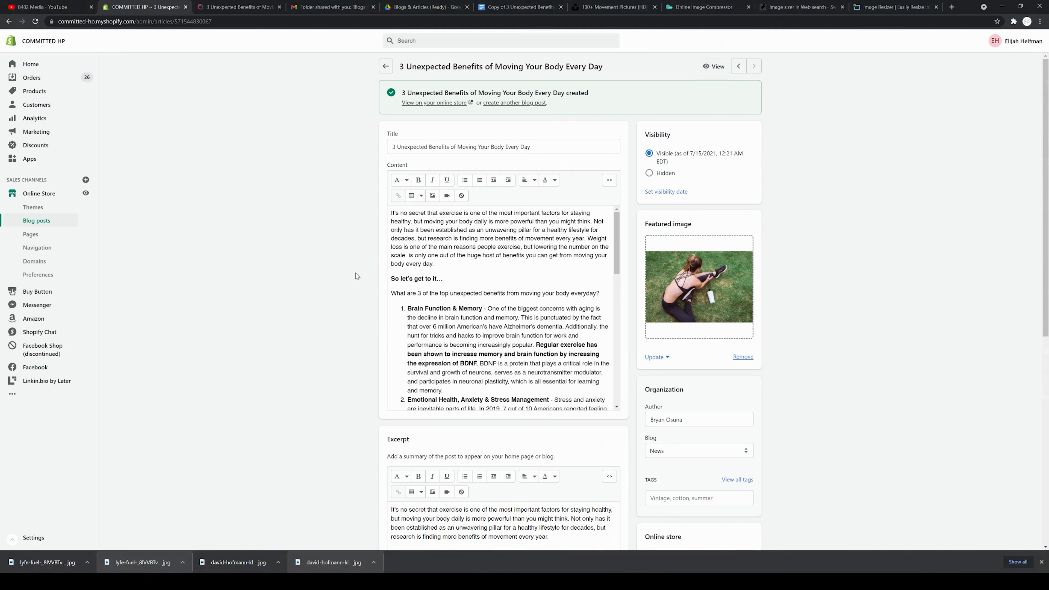
Step: Scroll through the saved '3 Unexpected Benefits of Moving Your Body Every Day' post to review its content
scroll(442, 322, "down", 4)
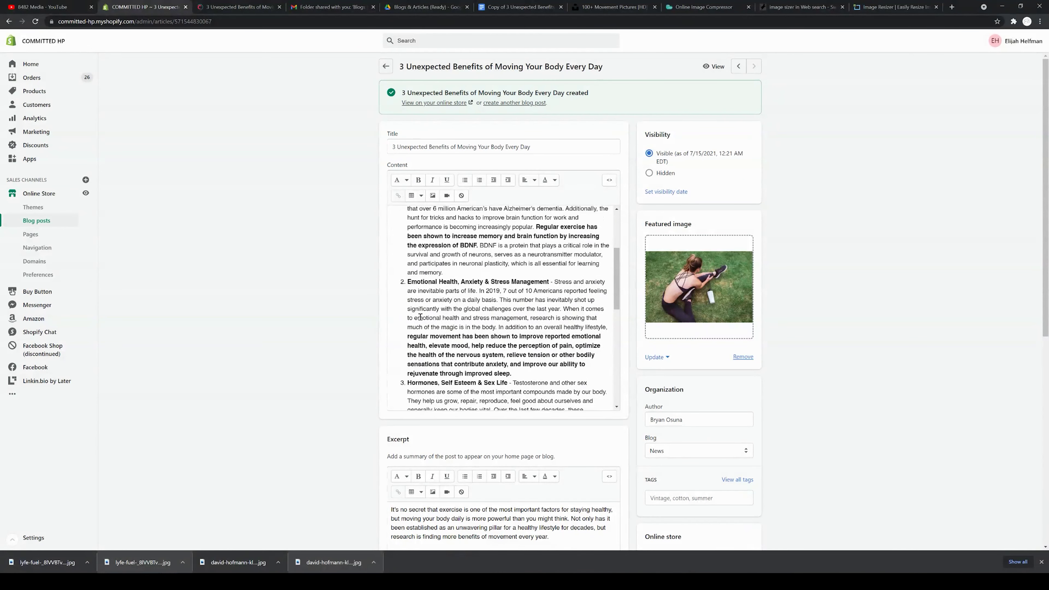
scroll(441, 322, "up", 4)
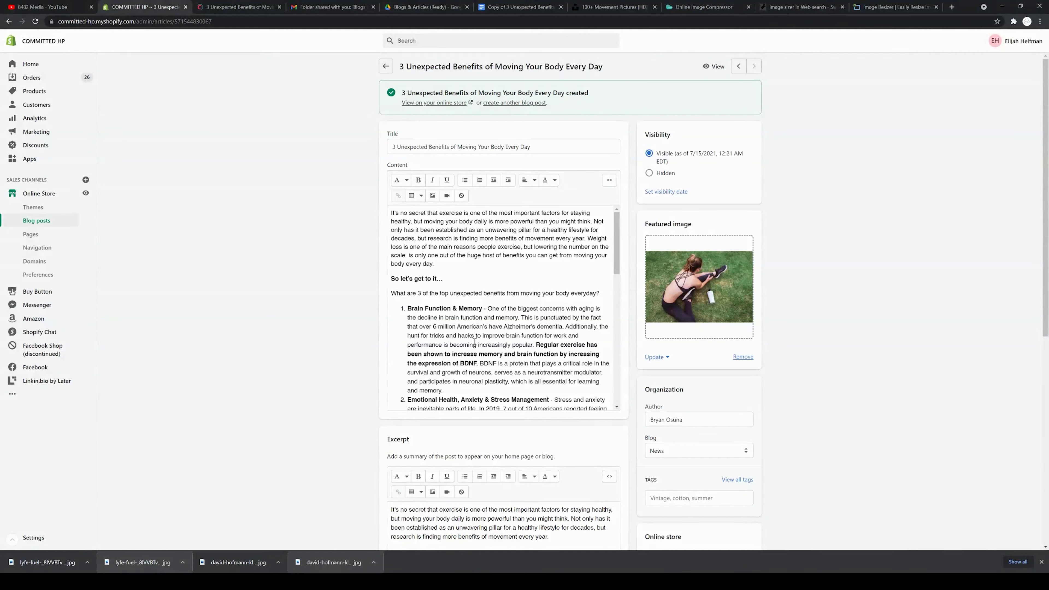
scroll(448, 330, "down", 4)
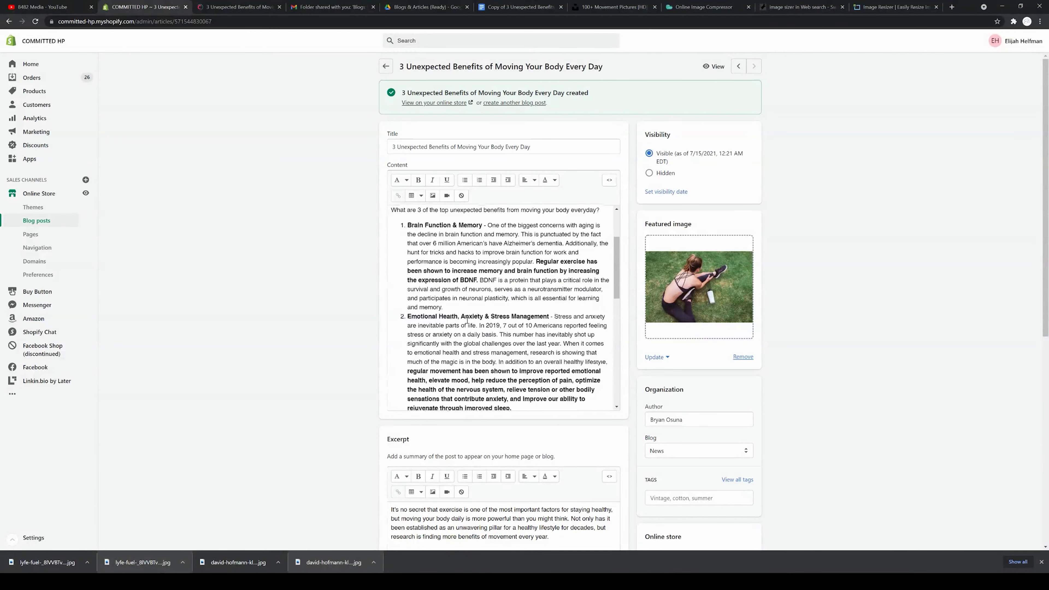
scroll(466, 320, "up", 4)
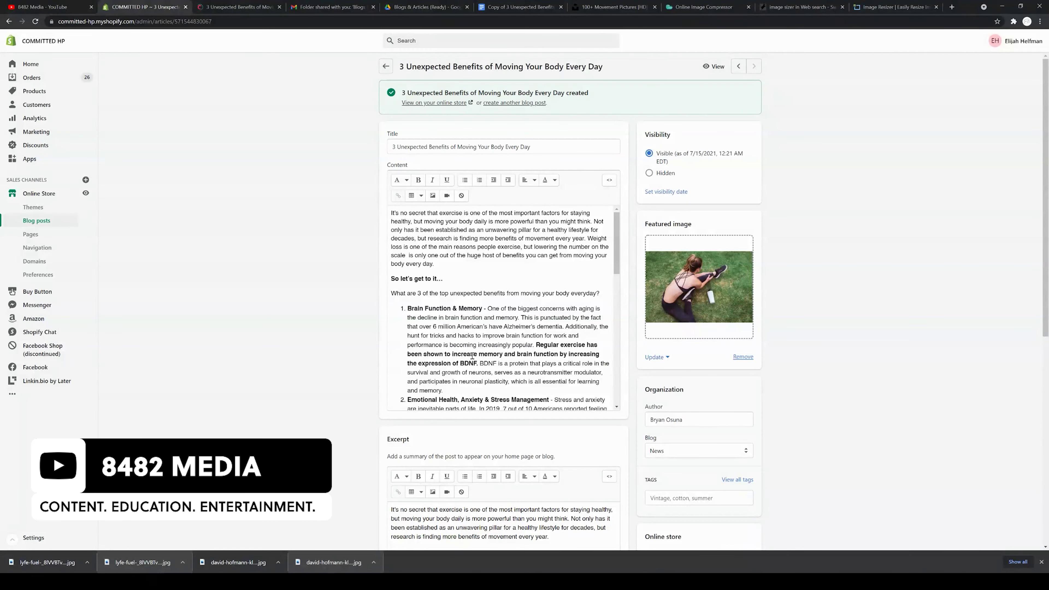
scroll(490, 323, "down", 10)
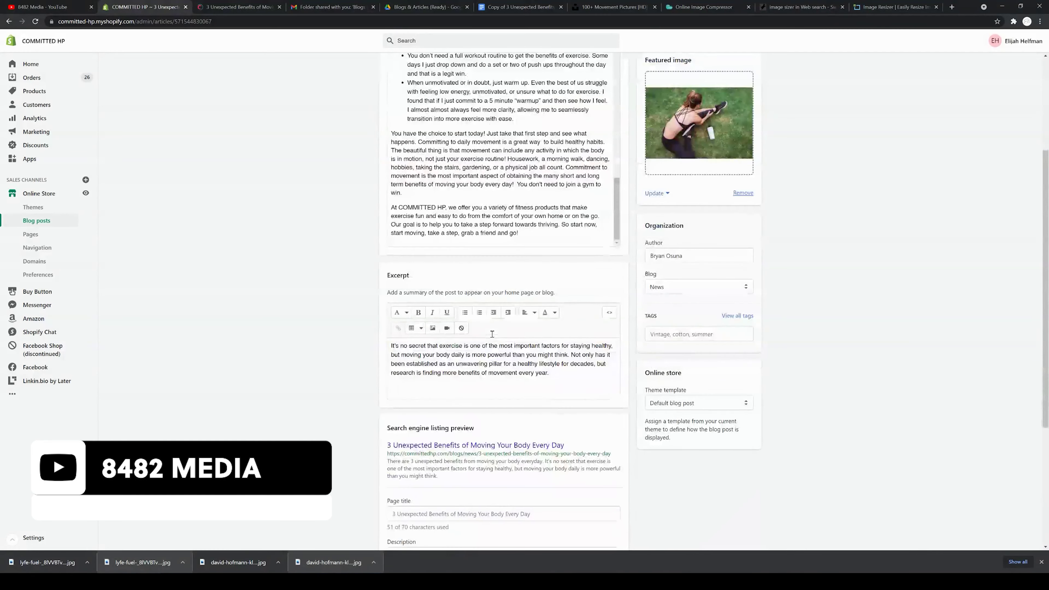
scroll(492, 334, "up", 10)
scroll(485, 336, "up", 10)
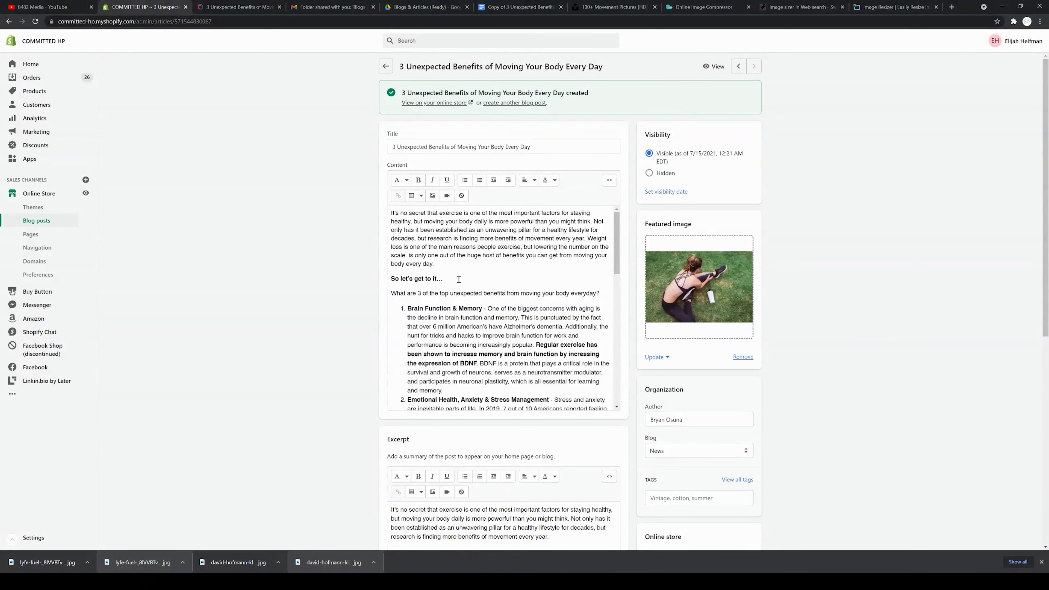
scroll(475, 286, "down", 10)
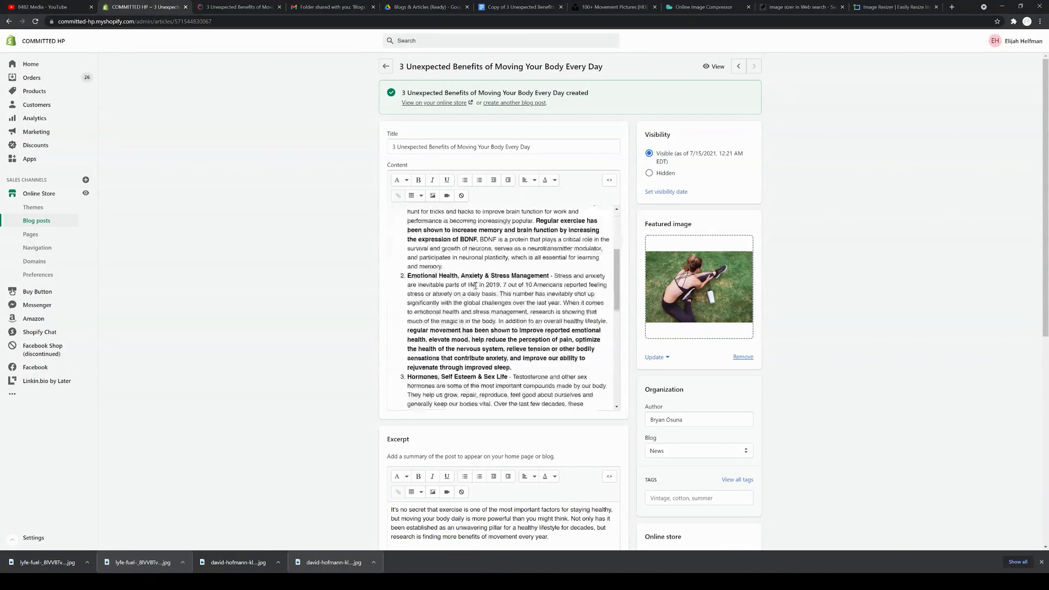
scroll(472, 288, "up", 5)
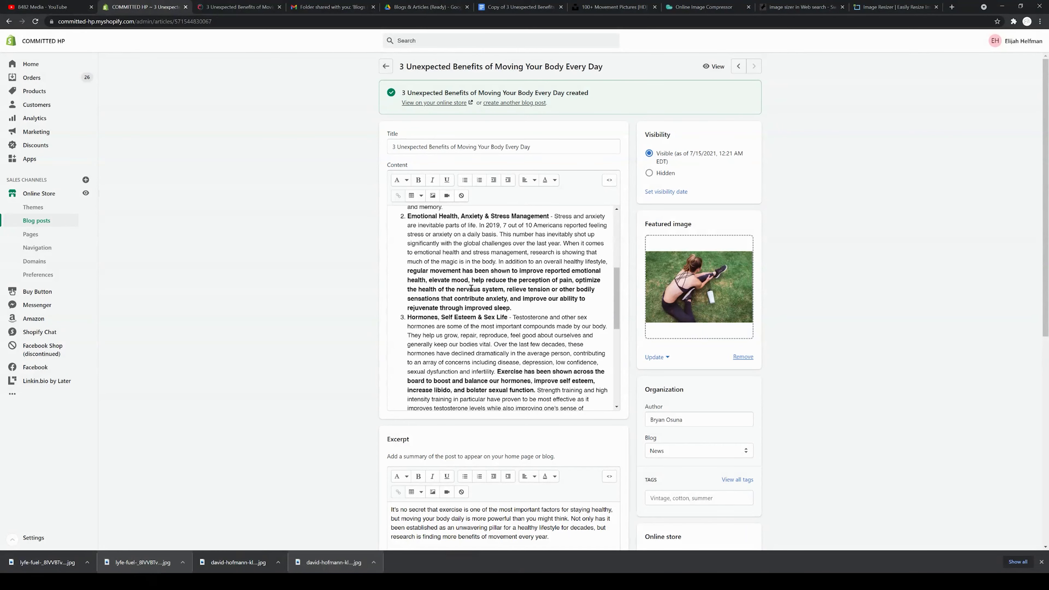
scroll(471, 288, "up", 4)
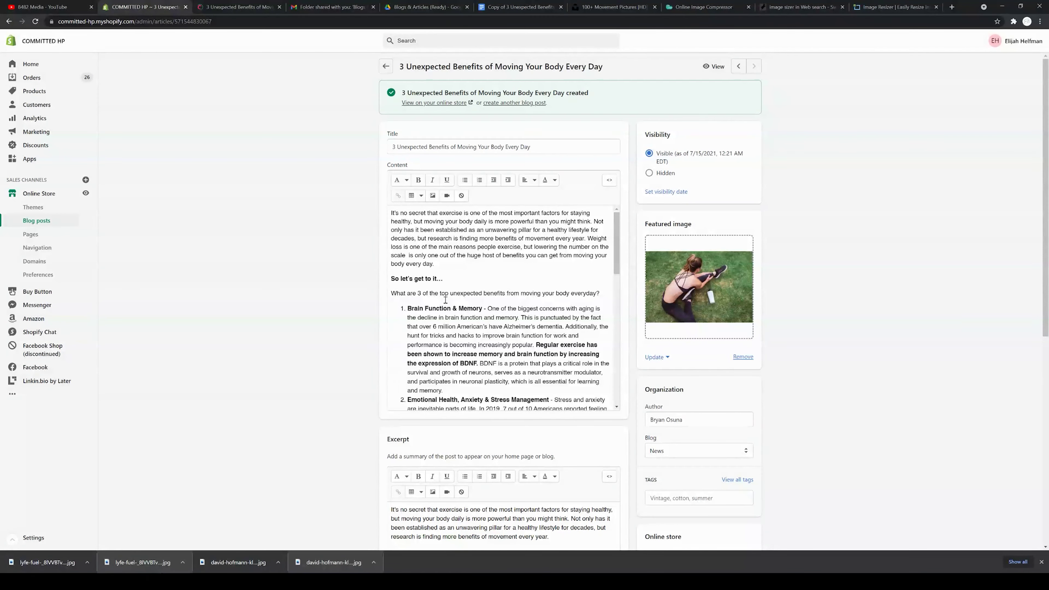